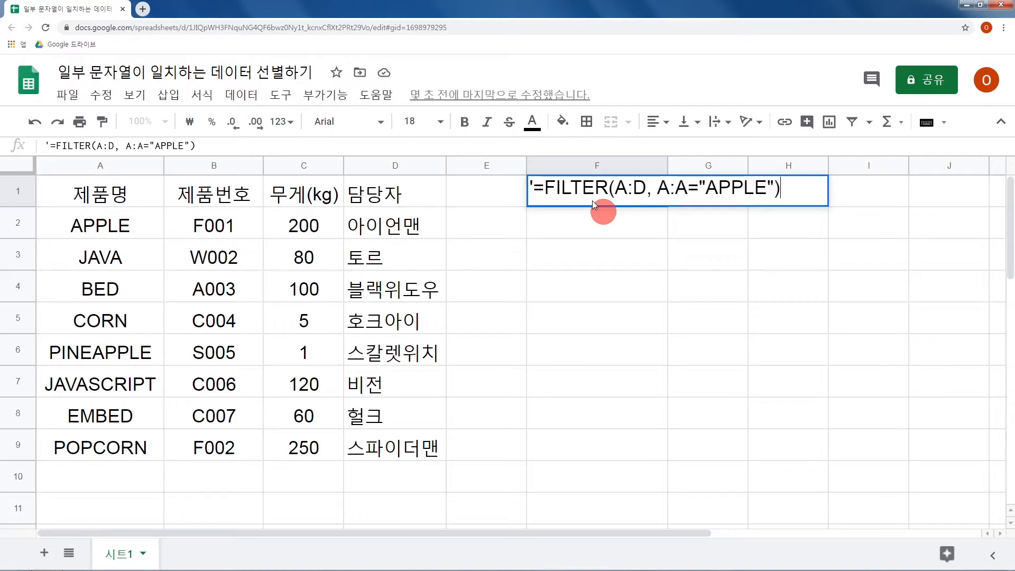
Turn the text in F1 into the live formula =FILTER(A:D, A:A="APPLE") by removing its leading apostrophe.
drag(534, 189, 525, 188)
key(BackSpace)
key(Return)
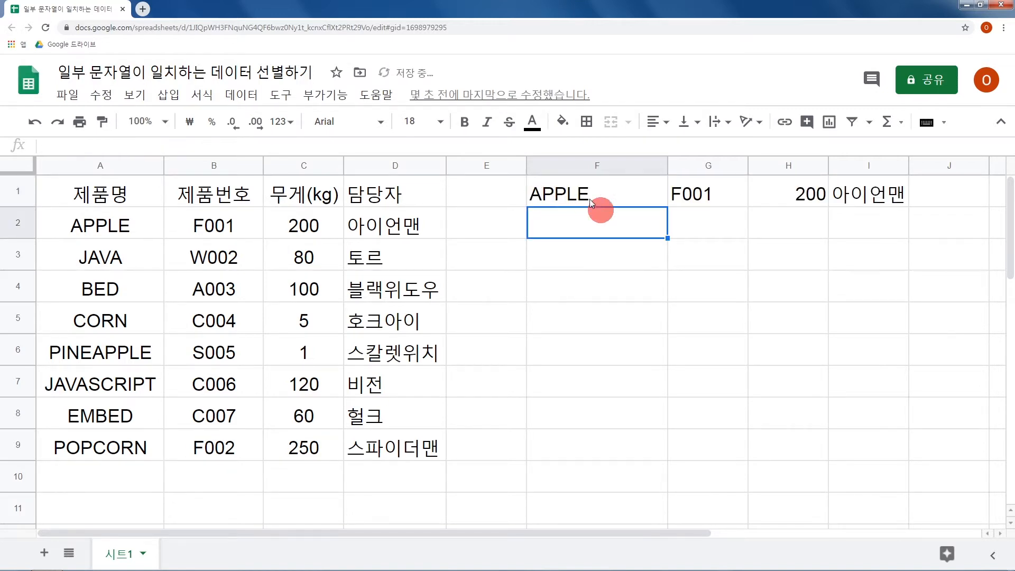
Convert the F1 formula back to text with a leading apostrophe and delete its condition A:A="APPLE") from the end.
click(589, 197)
key(Return)
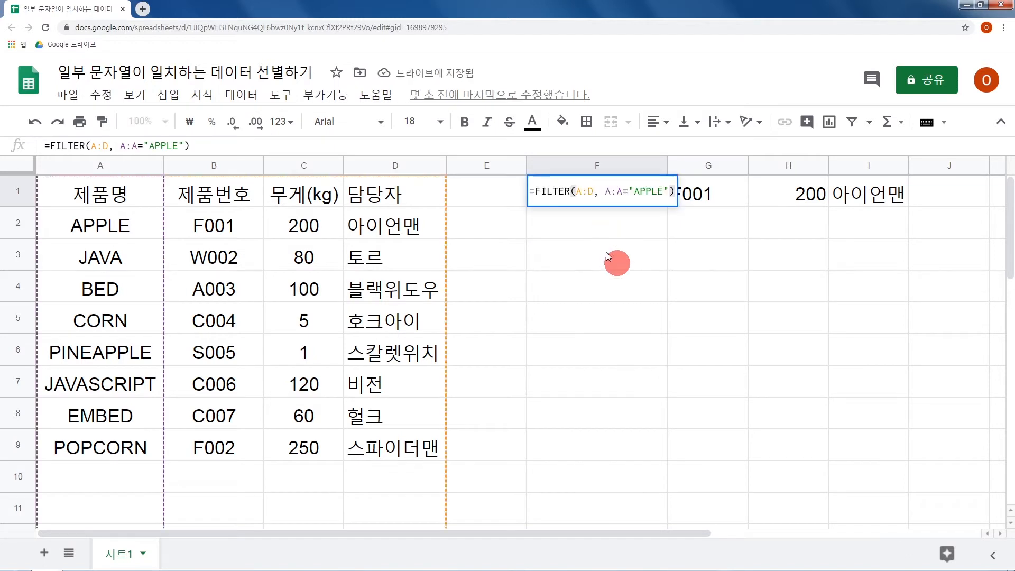
text(')
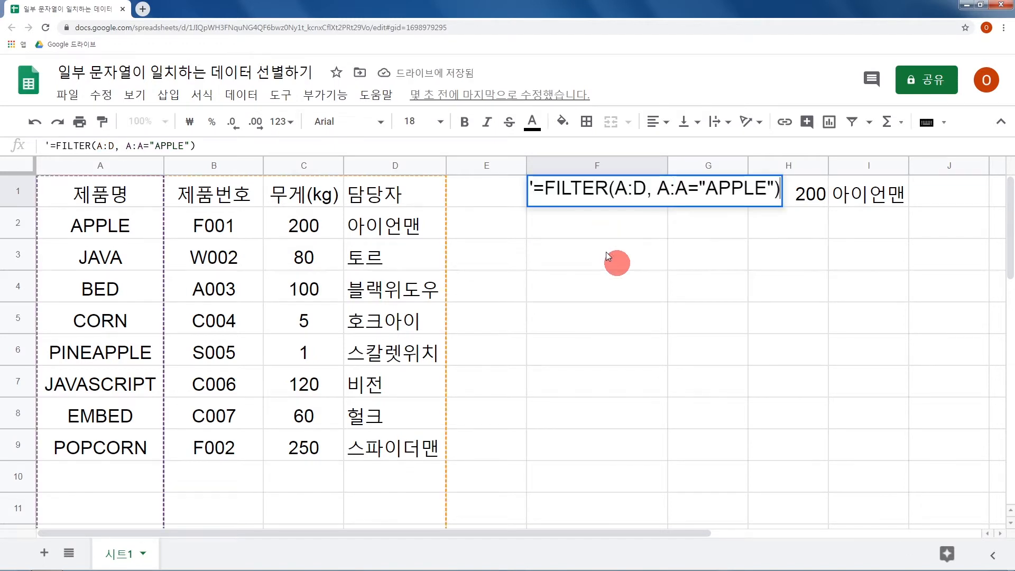
drag(706, 188, 775, 188)
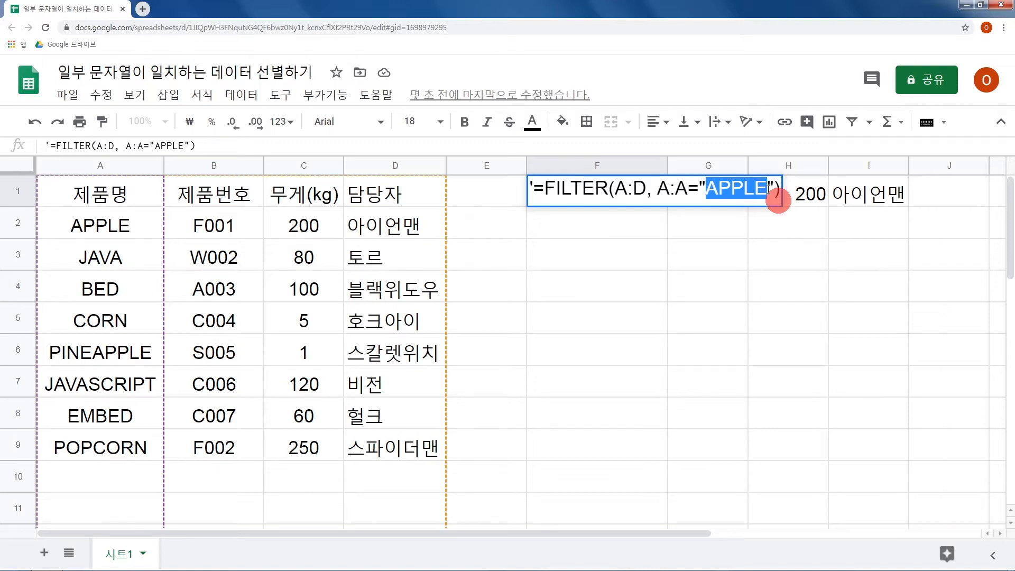
drag(655, 188, 787, 189)
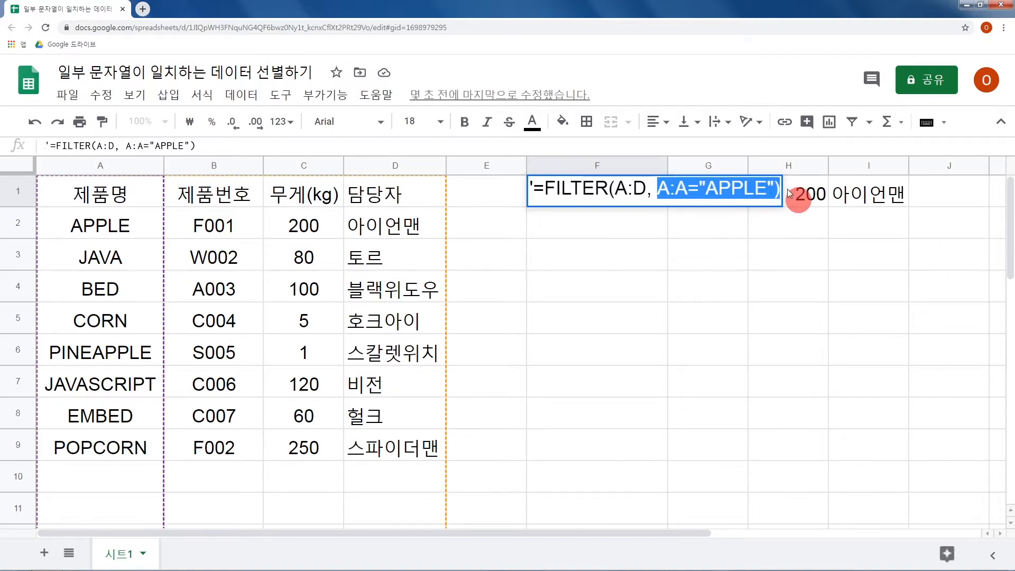
key(BackSpace)
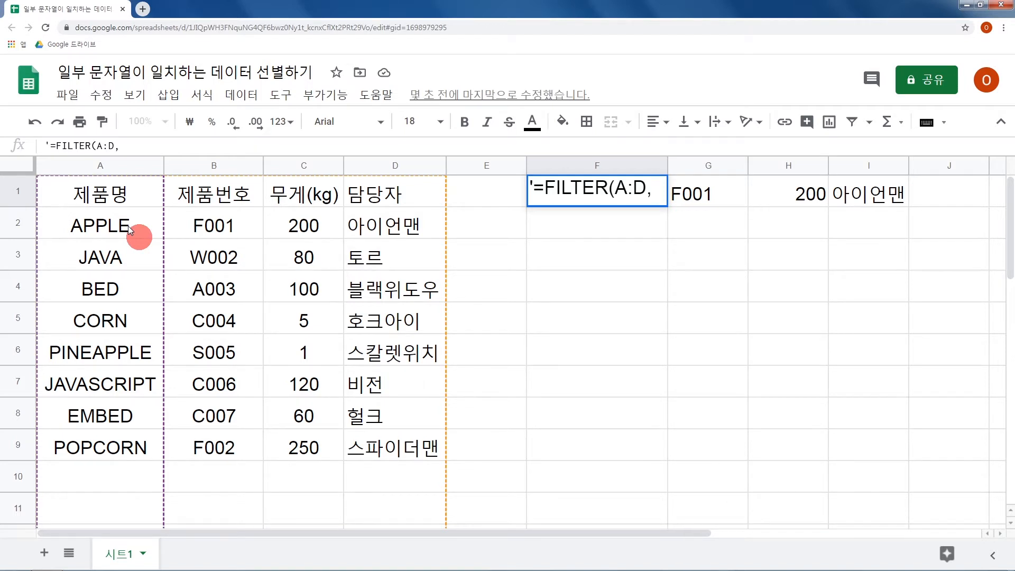
Add REGEXMATCH(A:A,"APPLE") as the new condition of the FILTER text in F1.
text(R)
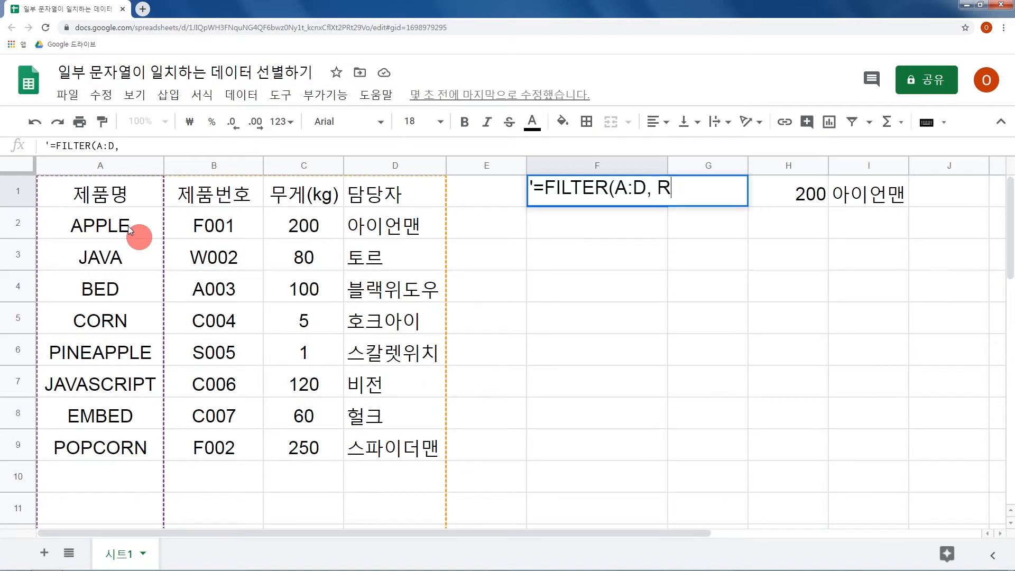
text(EGEXMATCH()
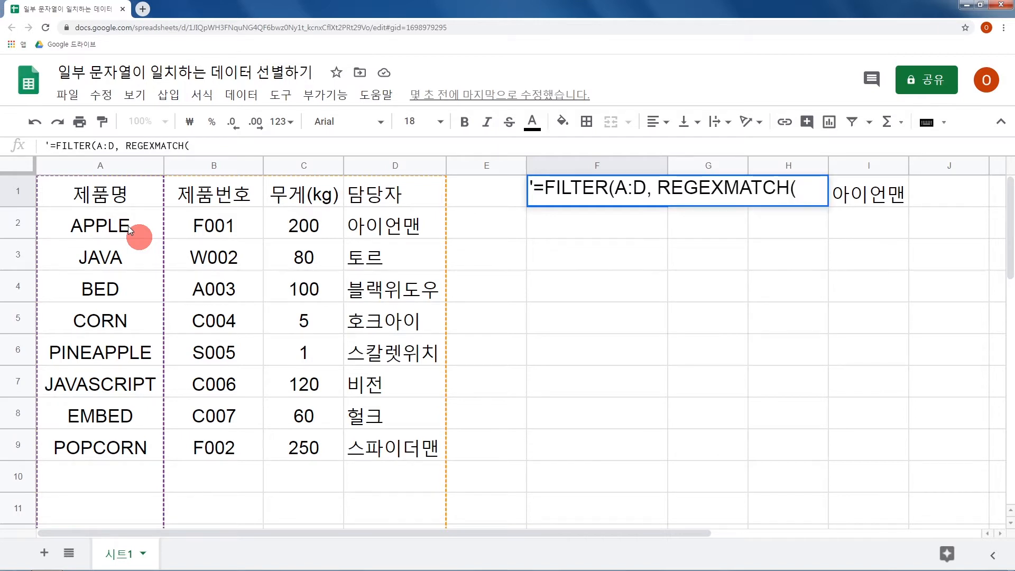
text(A:A,"APPL)
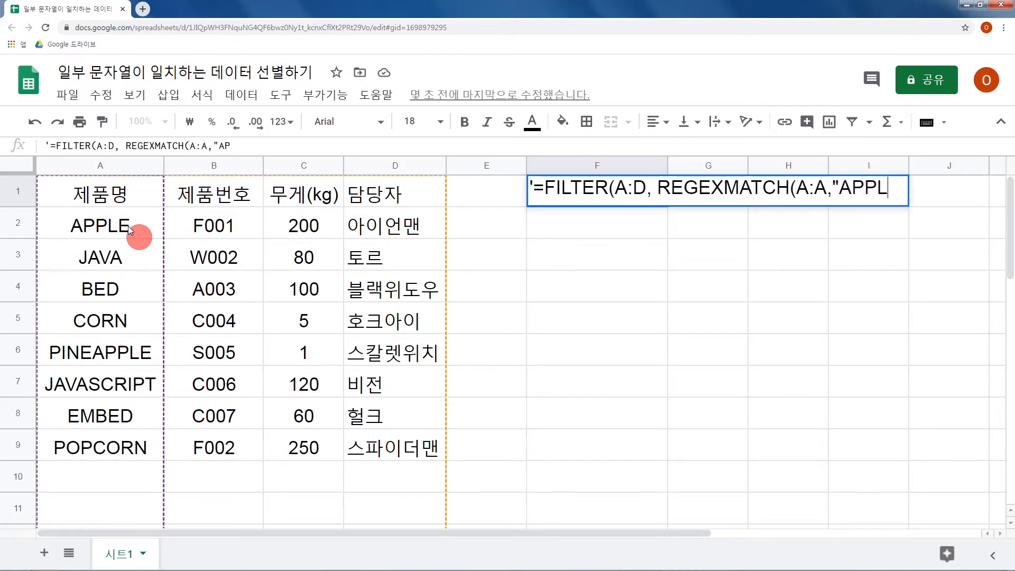
text(E"))
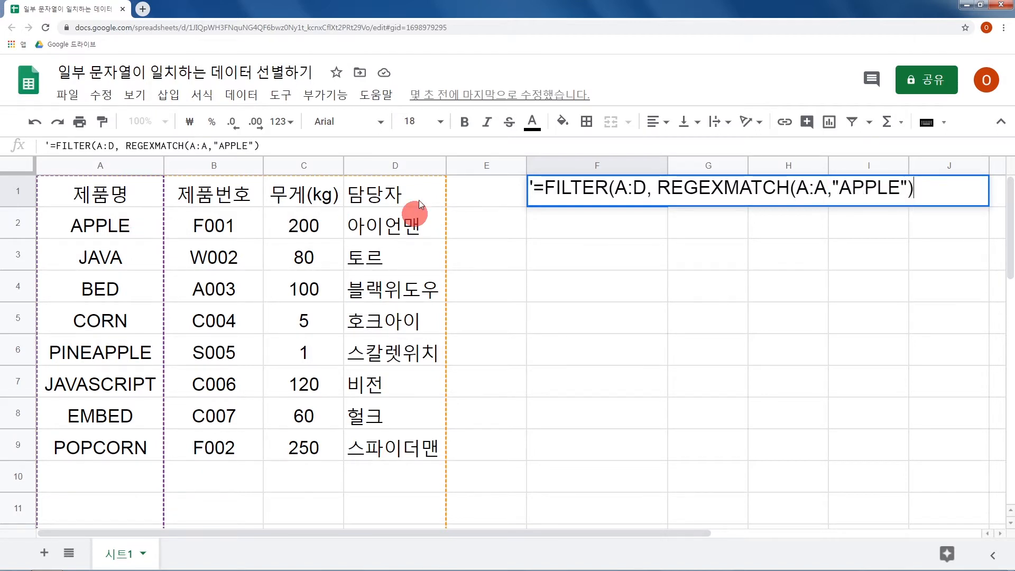
Close the FILTER function in F1 with a final parenthesis and remove the leading apostrophe to run it as a formula.
drag(784, 191, 827, 191)
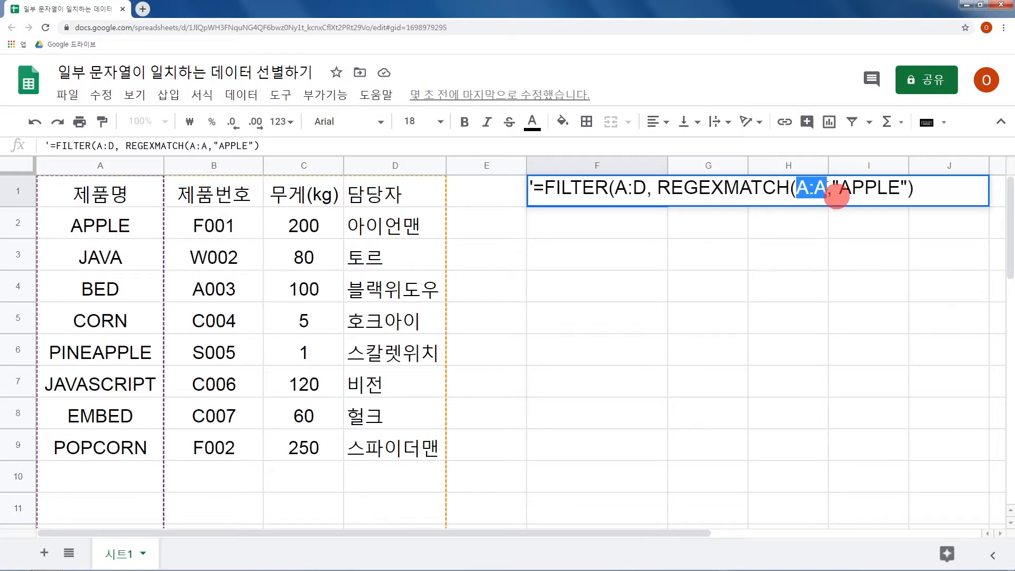
drag(841, 197, 907, 199)
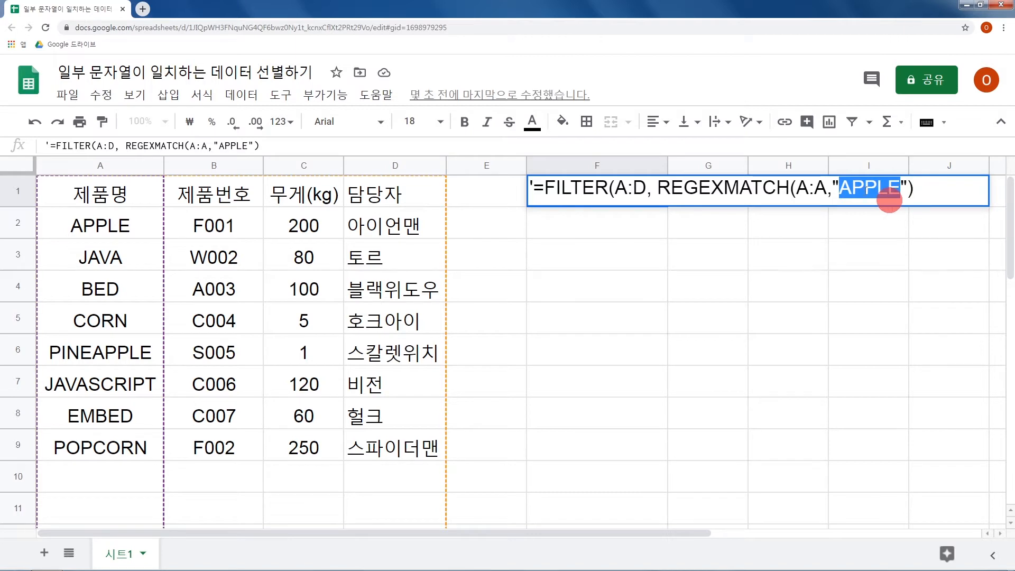
drag(658, 197, 938, 201)
click(941, 203)
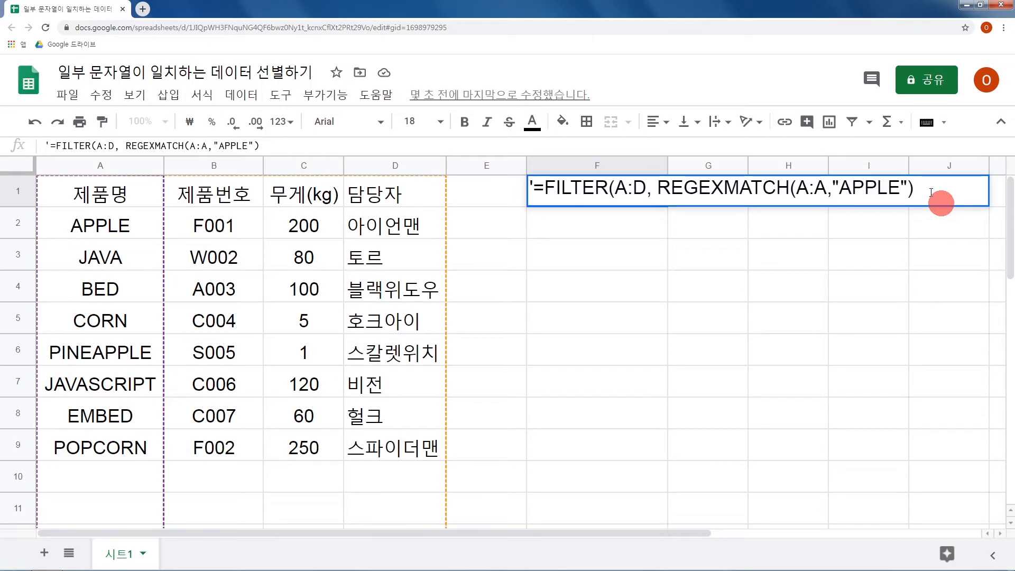
text())
drag(529, 199, 539, 200)
key(BackSpace)
key(Return)
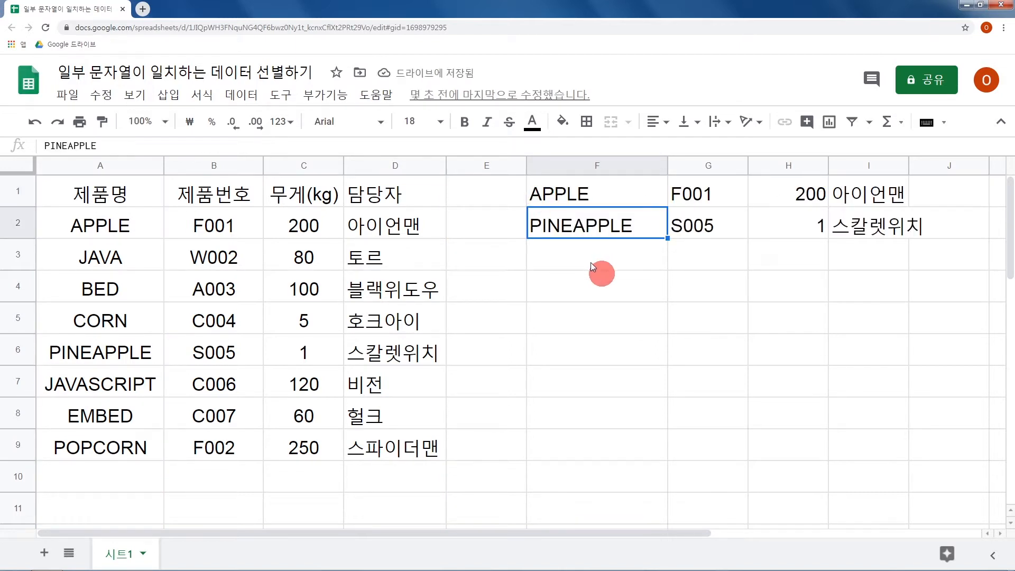
Reopen the F1 formula as text with a leading apostrophe and change the REGEXMATCH range to D:D.
click(619, 192)
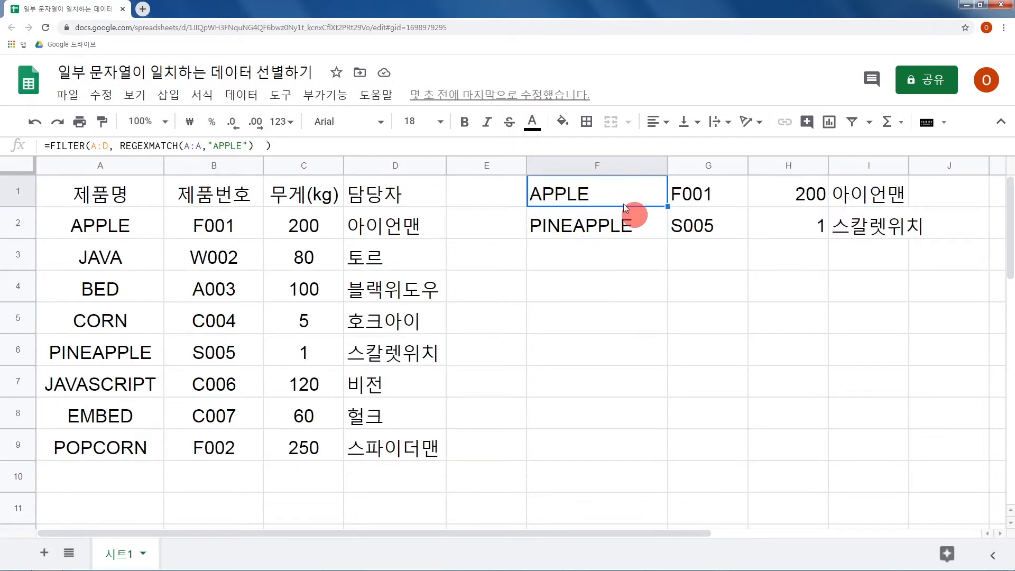
double_click(623, 204)
key(Home)
text(')
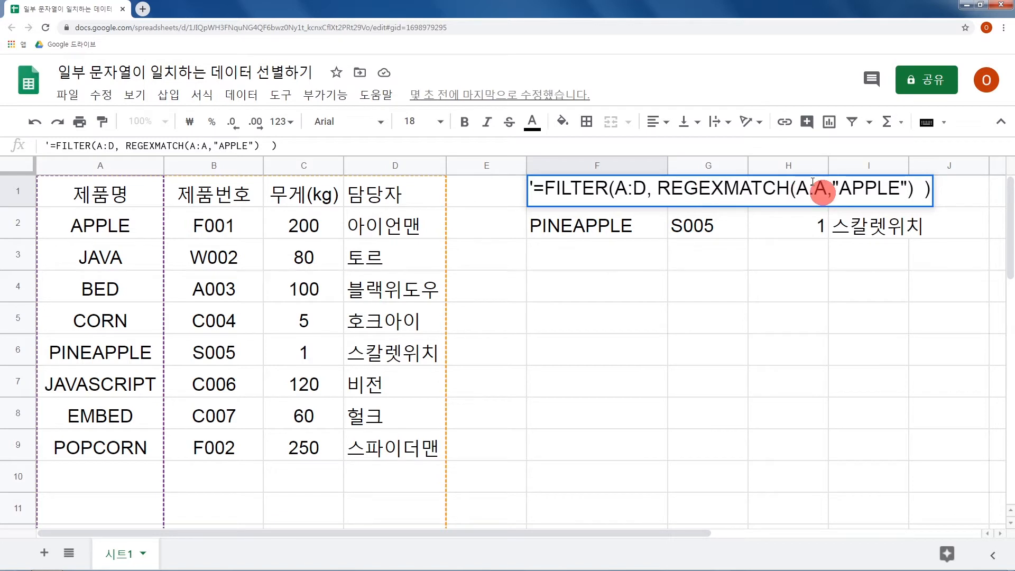
drag(800, 190, 822, 190)
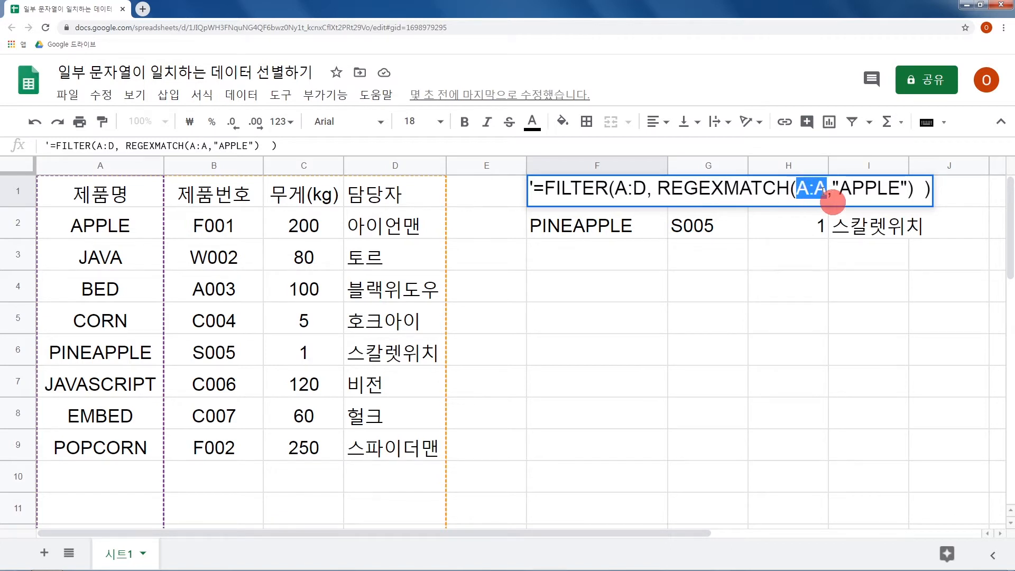
text(D:D)
Replace the REGEXMATCH search text in F1 with "아이", run it as a live formula and check the returned 담당자 cells.
key(Right)
key(Right)
key(shift+Right)
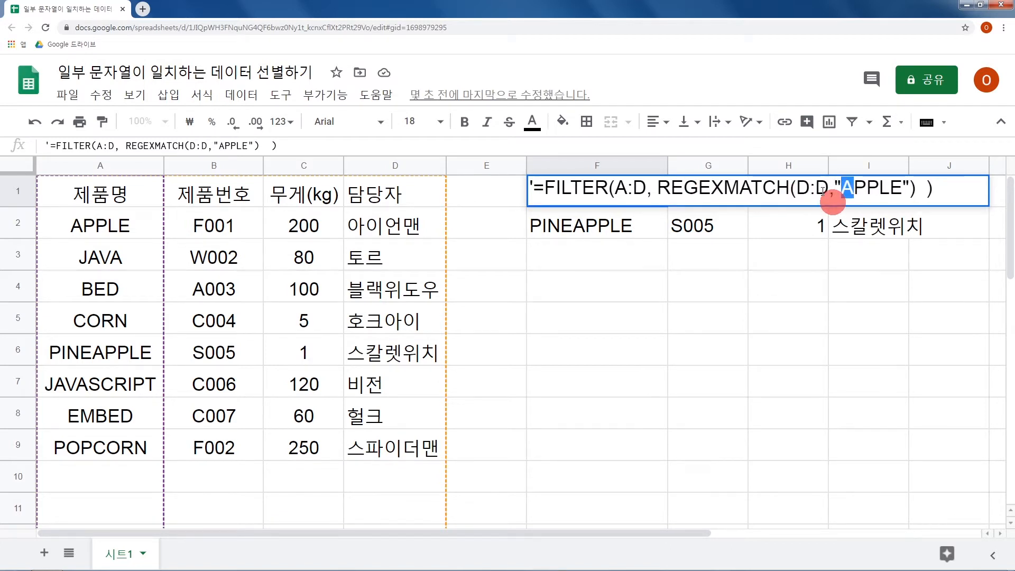
key(shift+Right)
key(shift+Right)
key(shift+Right)
key(shift+Right)
text(ㅇㅏ이)
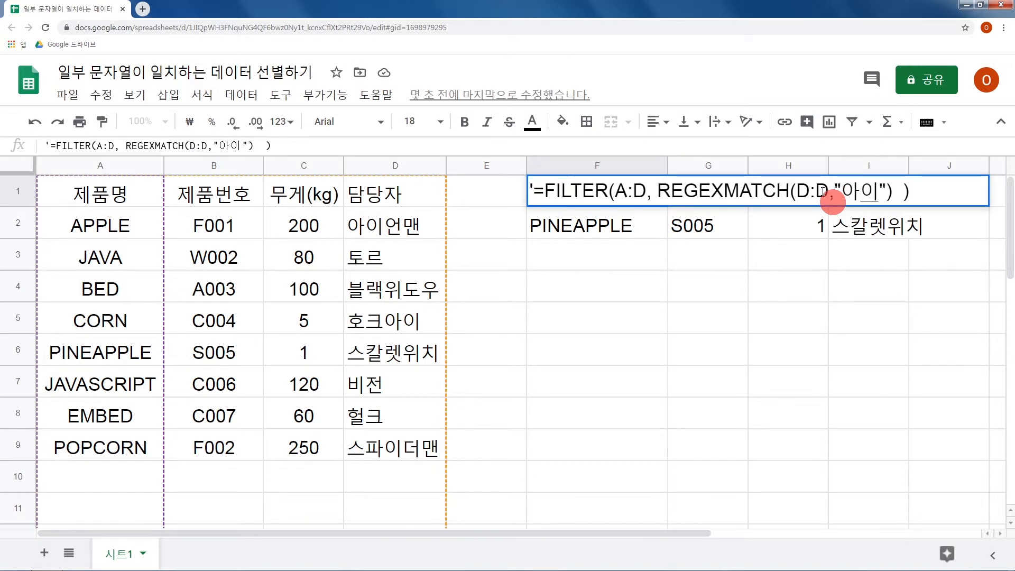
drag(534, 186, 529, 188)
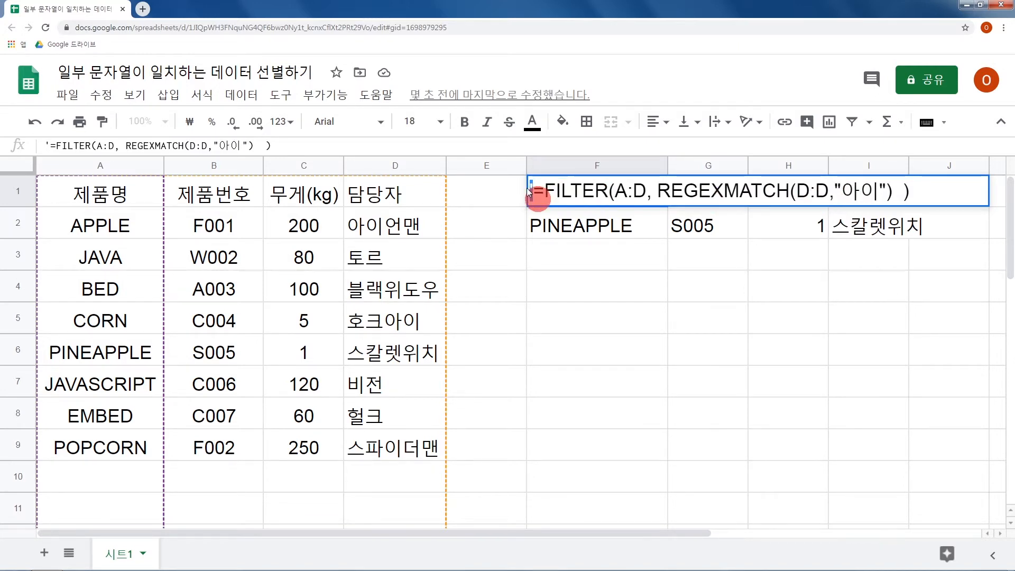
key(BackSpace)
key(Return)
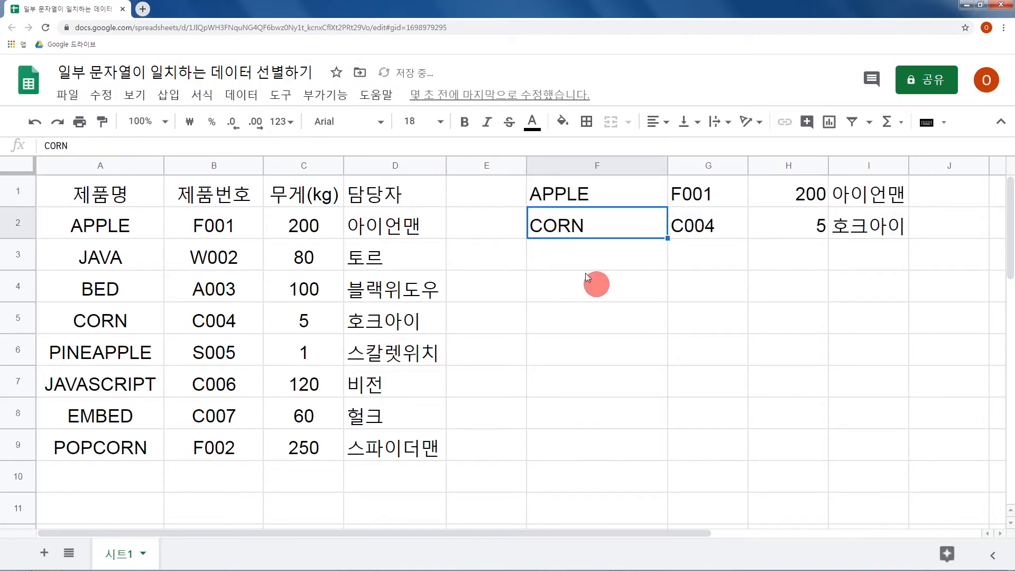
click(861, 201)
click(852, 222)
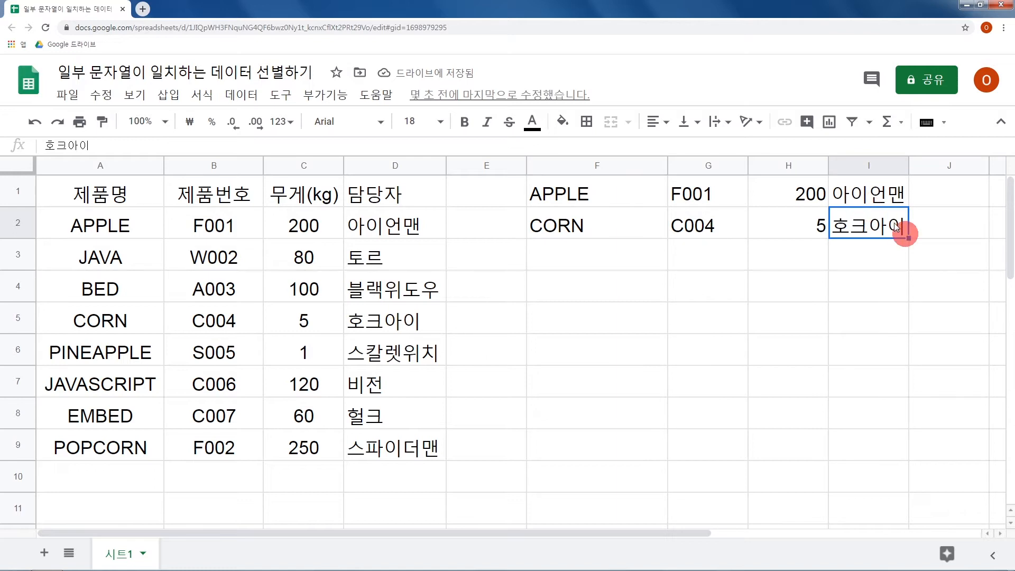
Reopen the F1 formula as text with a leading apostrophe and set the REGEXMATCH range to A:A.
click(615, 198)
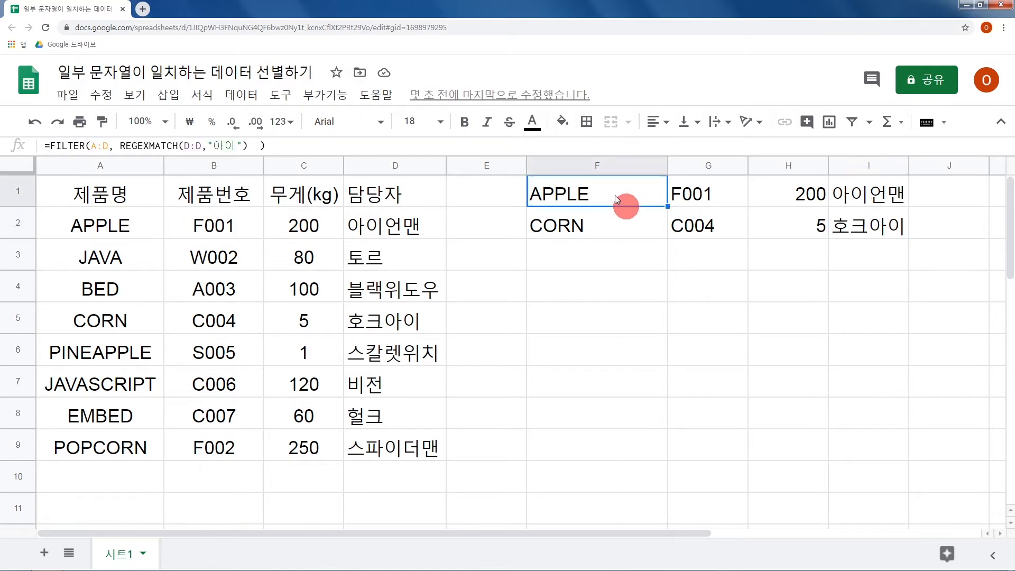
key(F2)
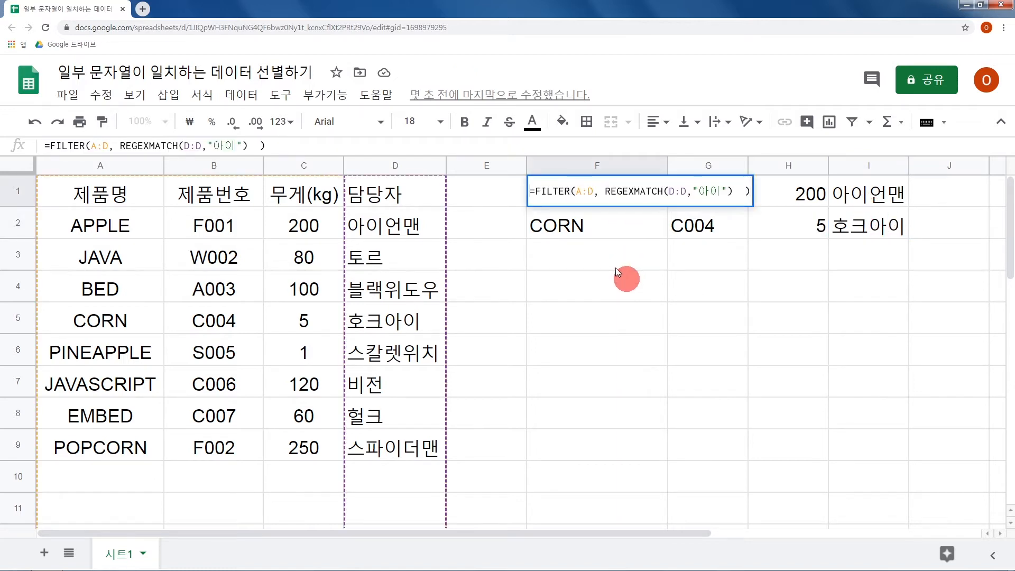
key(Home)
text(')
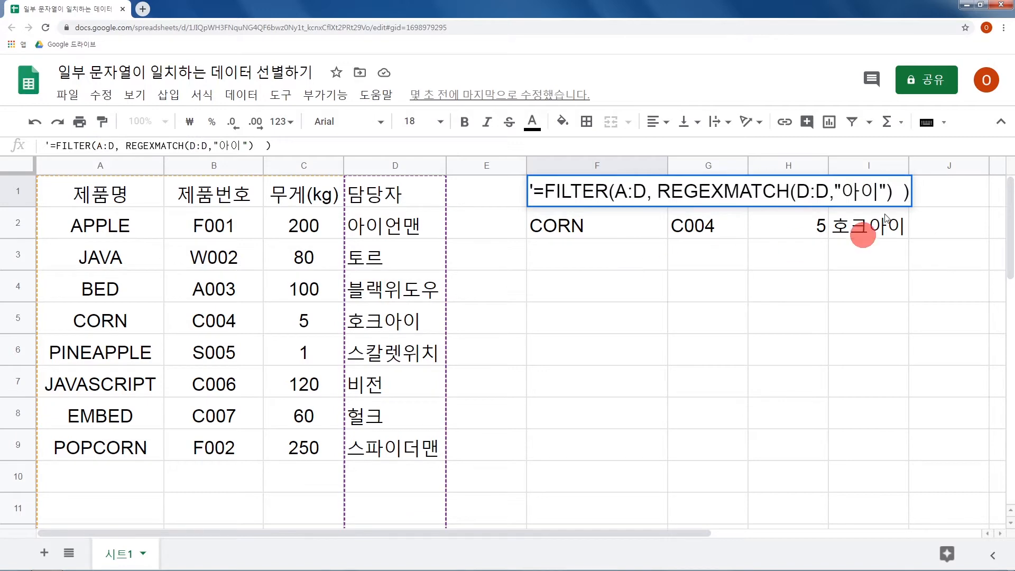
click(797, 192)
drag(796, 191, 829, 191)
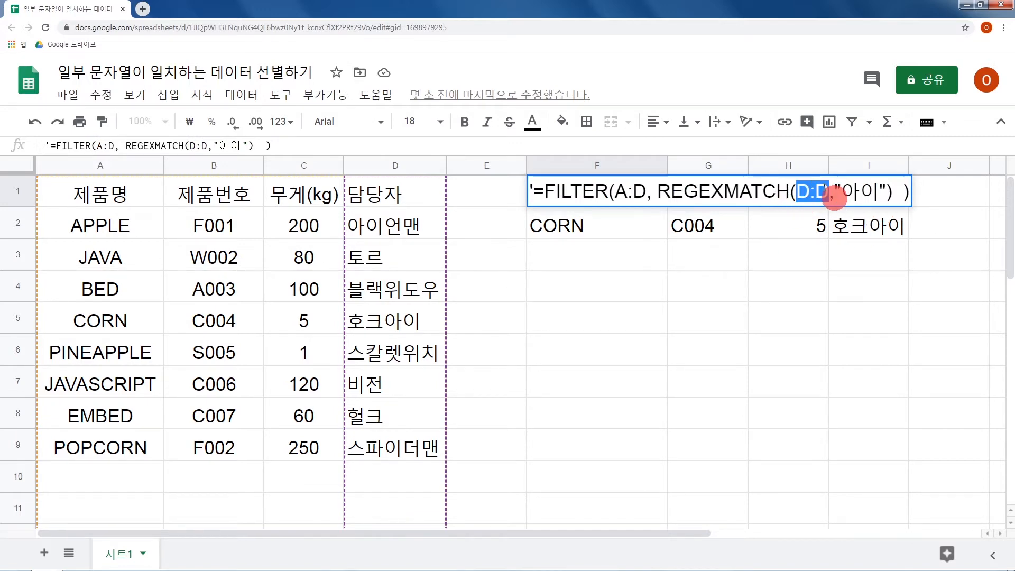
text(ㅁ:ㅁ)
key(BackSpace)
key(BackSpace)
key(BackSpace)
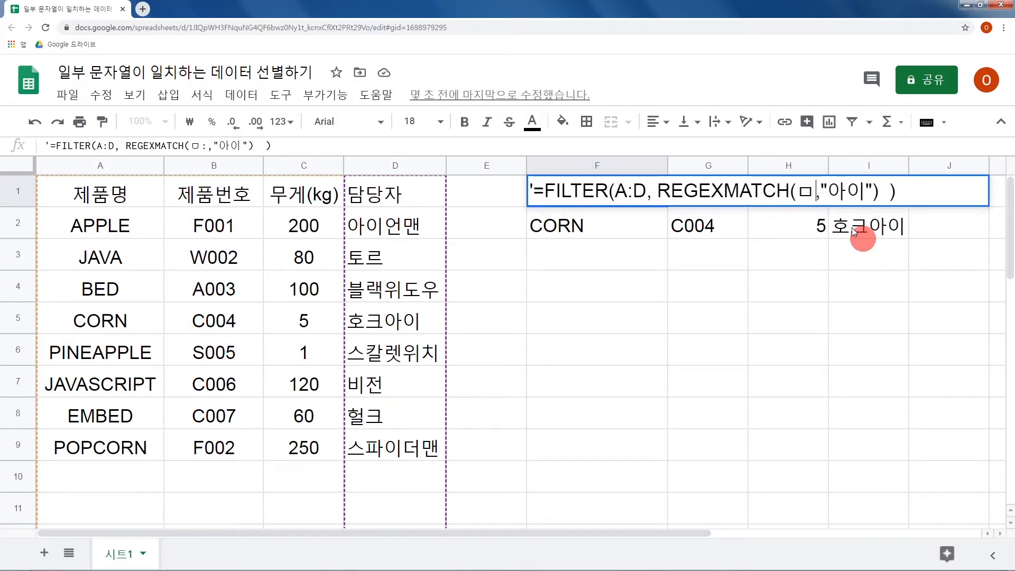
text(A:A)
Set the REGEXMATCH search text in F1 to "APPLE" and remove the apostrophe to run the formula.
key(Right)
key(Right)
key(shift+Right)
key(shift+Right)
text(APPLE)
key(Home)
key(Delete)
key(Return)
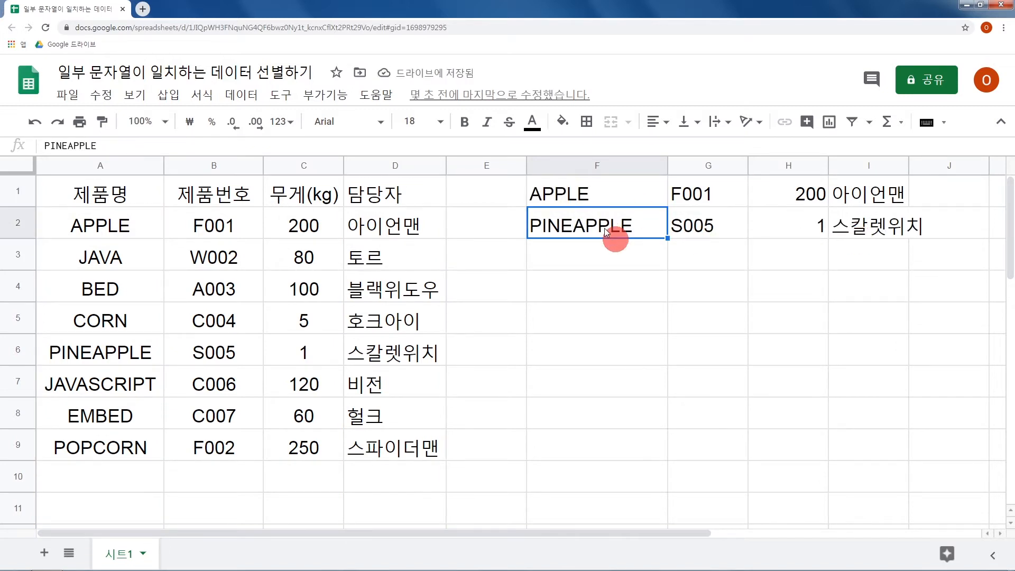
Change the product name in A6 to lowercase "pineapple" and reselect that cell.
click(123, 359)
text(pine)
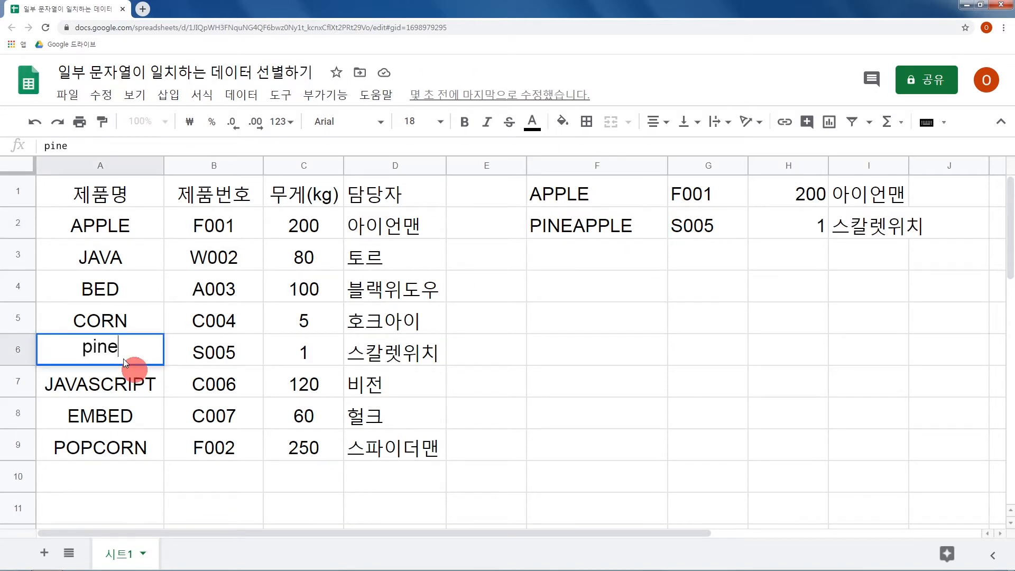
text(apple)
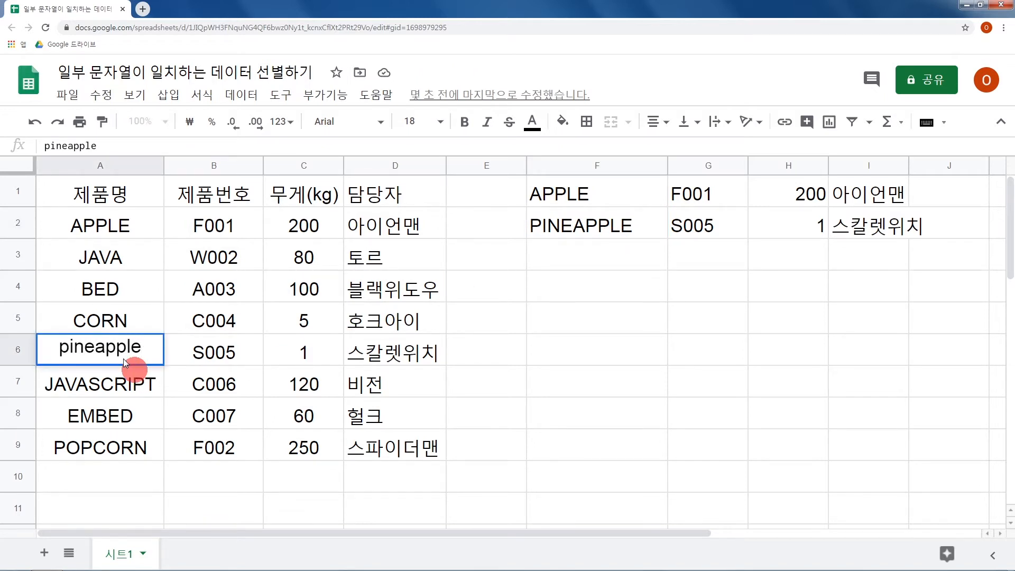
key(Return)
click(123, 358)
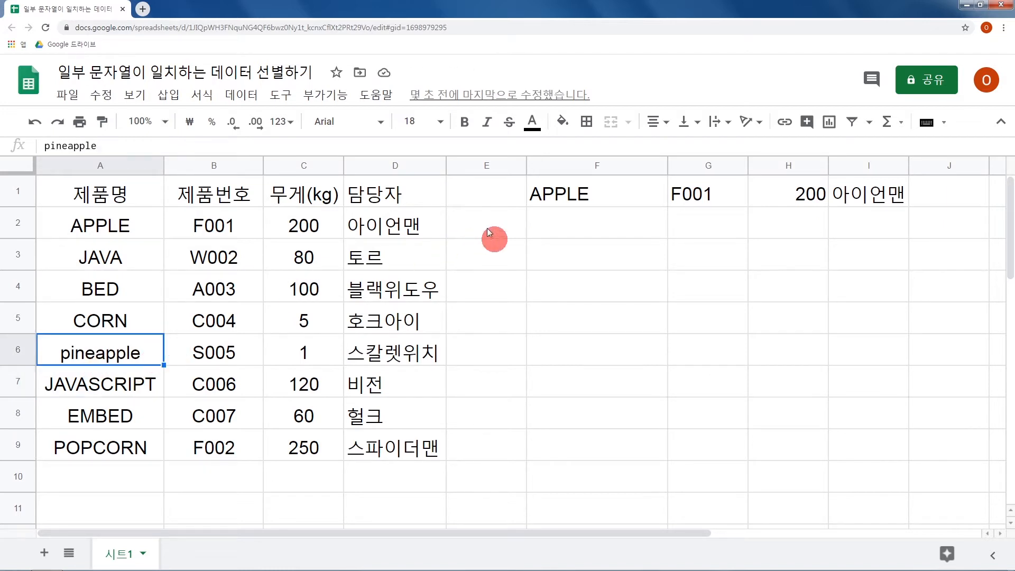
Reopen the F1 formula as text with a leading apostrophe and extend the REGEXMATCH search text to "APPLE apple".
click(596, 197)
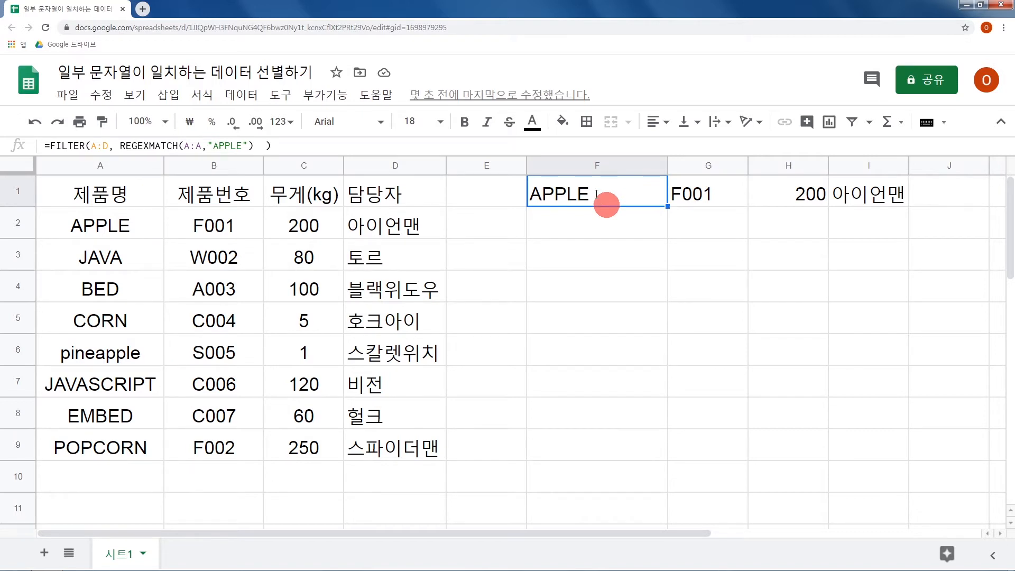
double_click(595, 193)
key(Home)
text(')
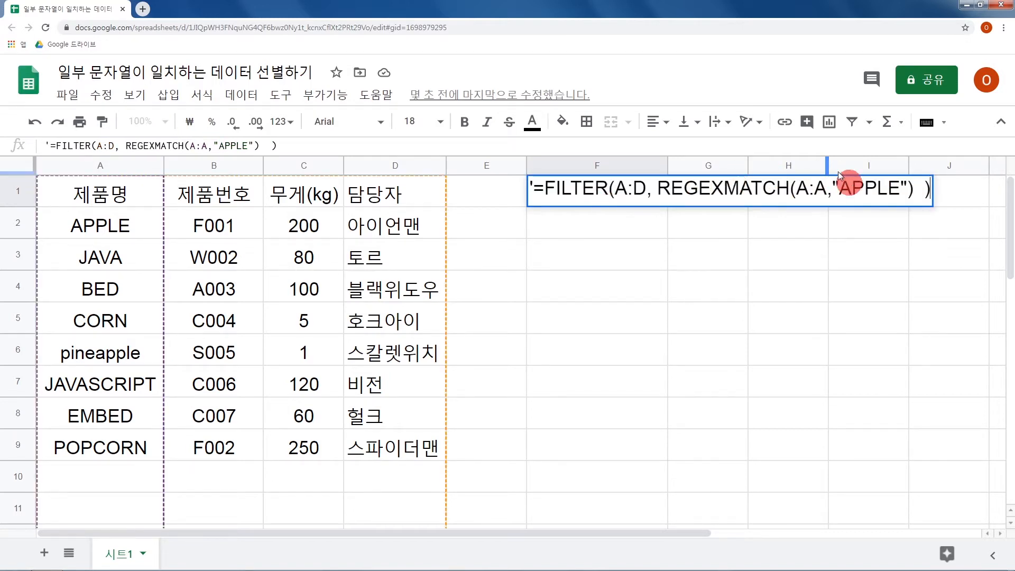
drag(840, 185, 905, 200)
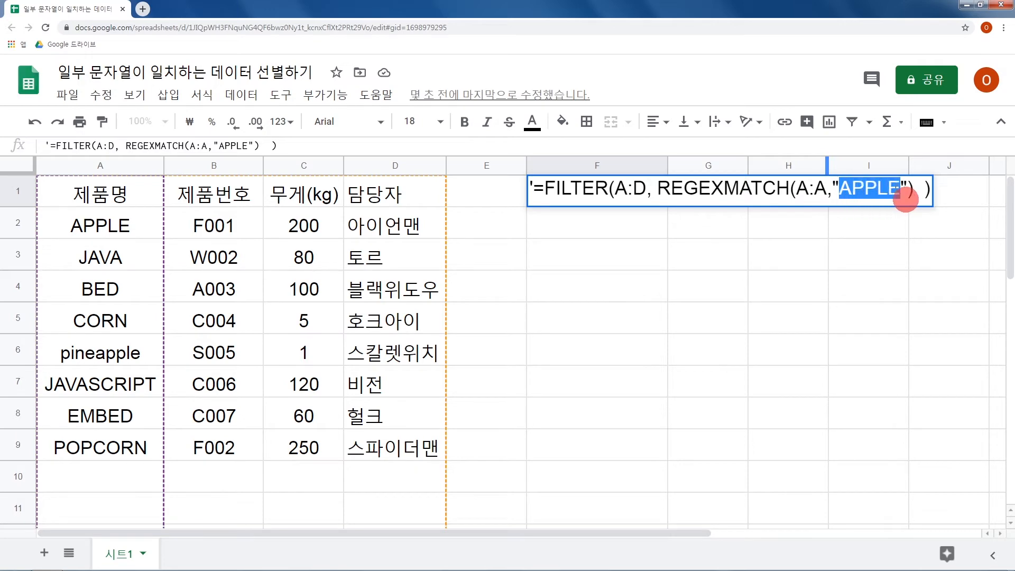
click(845, 192)
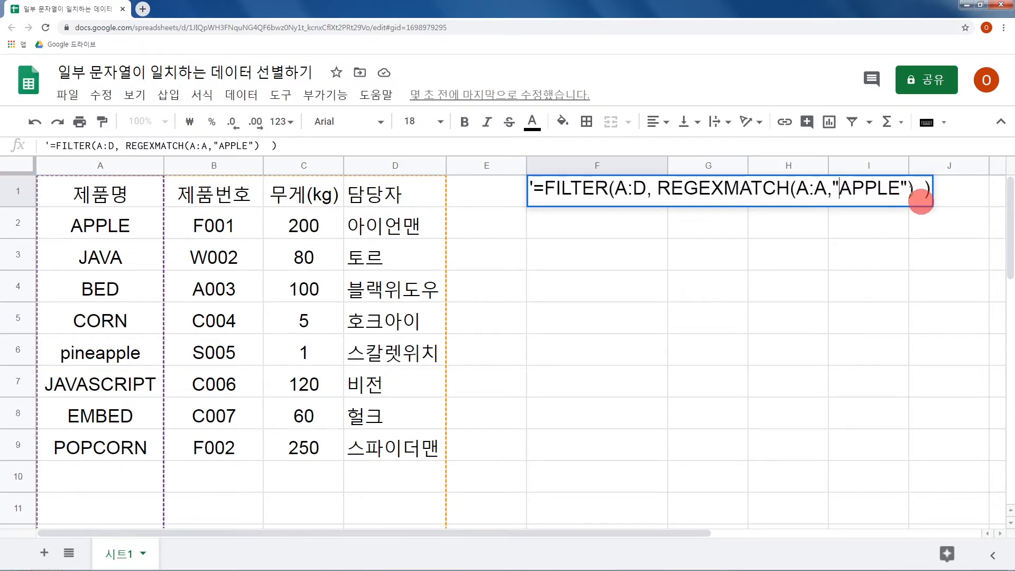
click(902, 189)
text(a)
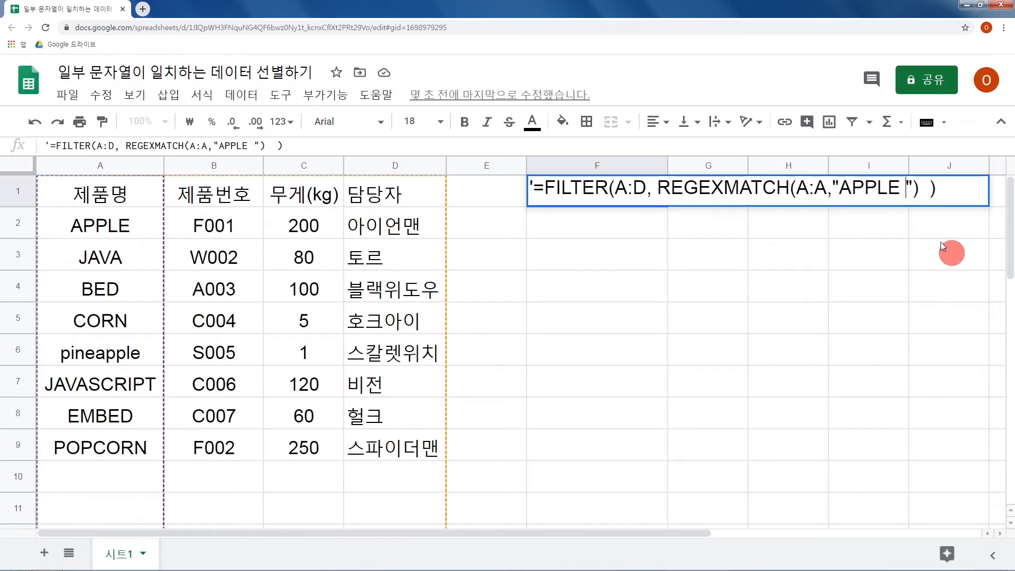
text(pple)
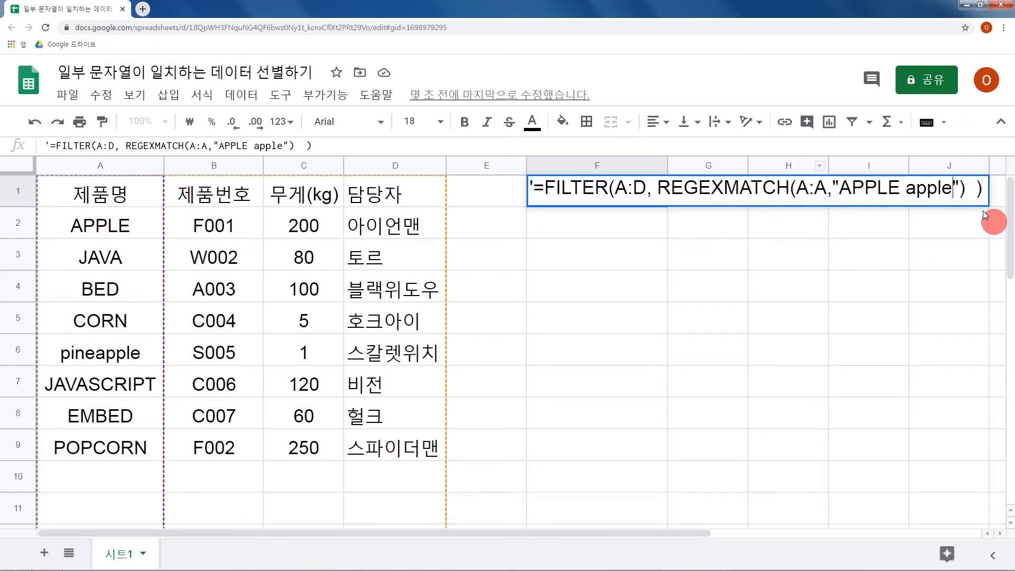
drag(844, 191, 953, 191)
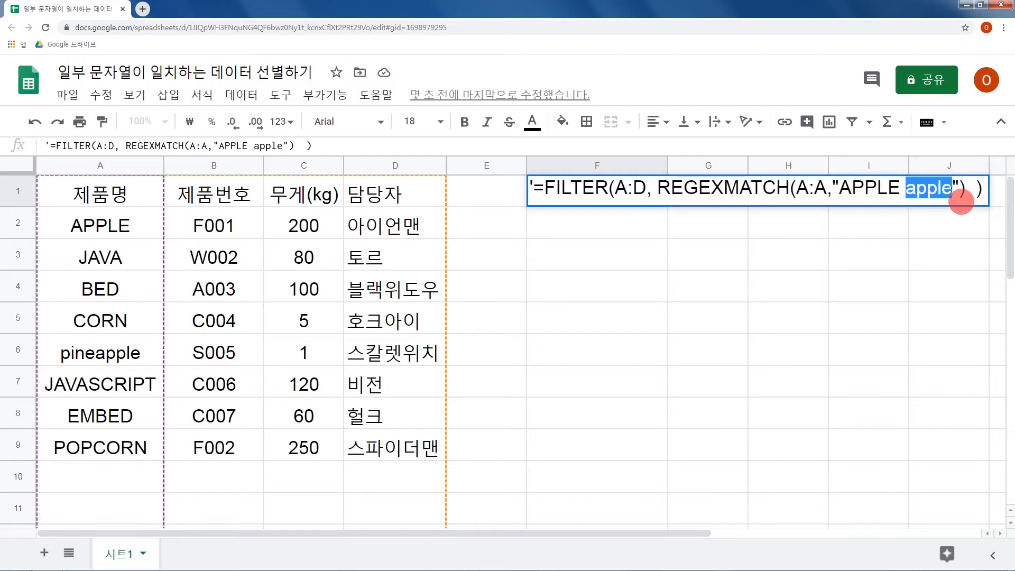
drag(840, 195, 950, 191)
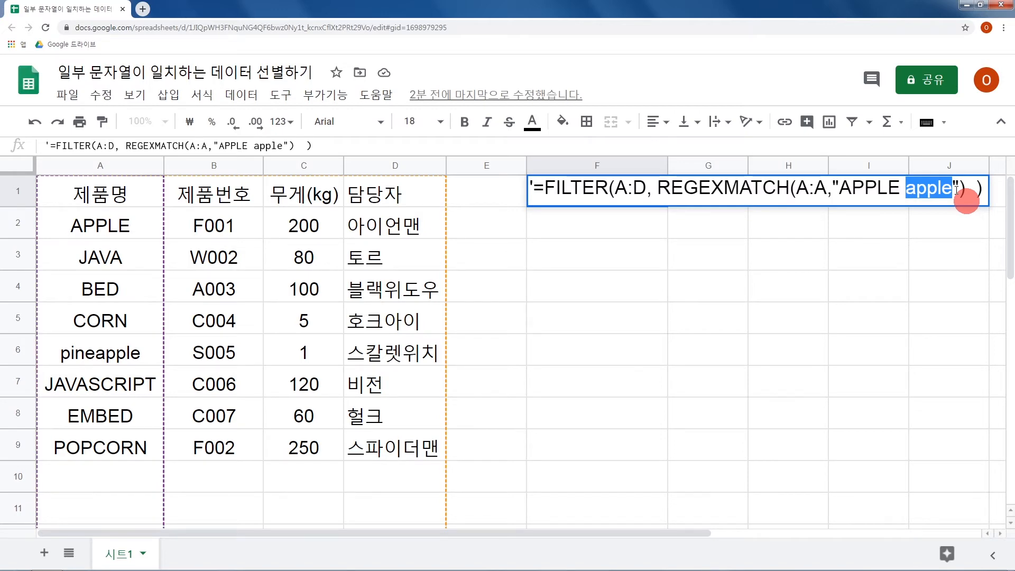
Replace the space in the F1 search text with a pipe to make "APPLE|apple" and remove the apostrophe to run the formula.
click(907, 191)
key(BackSpace)
text(|)
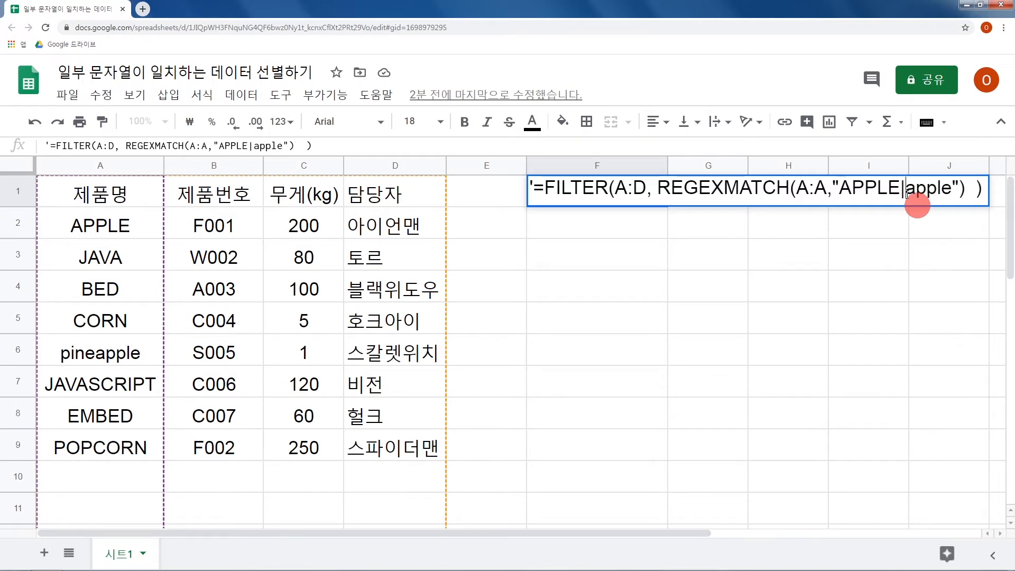
drag(907, 194, 901, 195)
drag(840, 189, 950, 191)
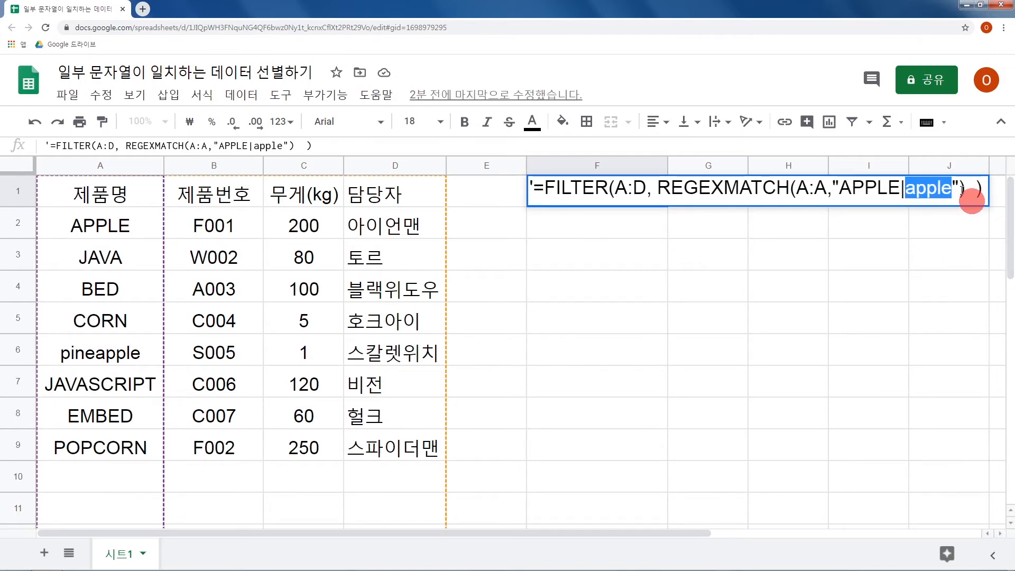
click(532, 191)
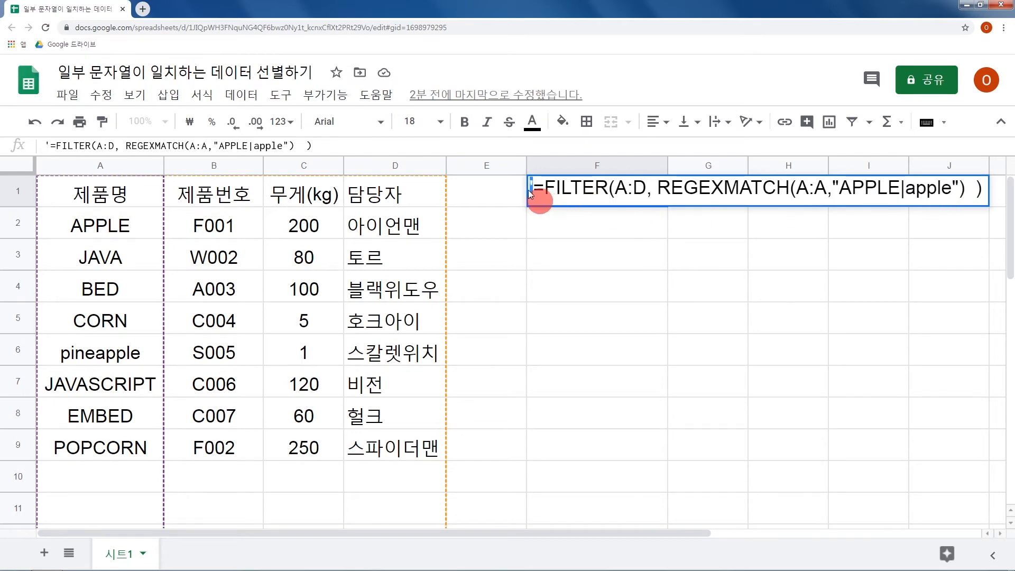
key(Delete)
key(Return)
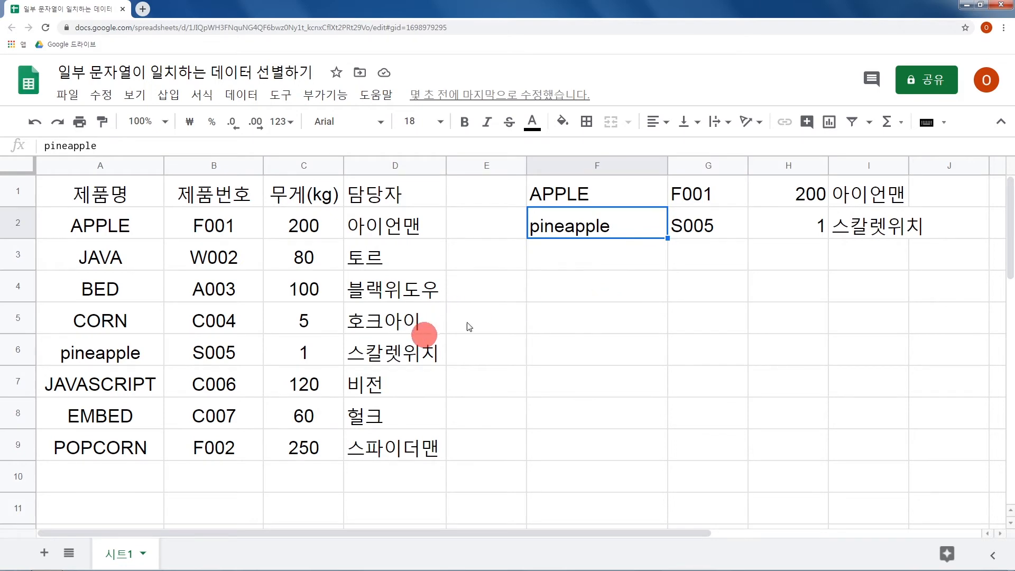
Append ", 토르" to the 담당자 entry in D5.
click(411, 309)
key(Return)
text(, XHFM)
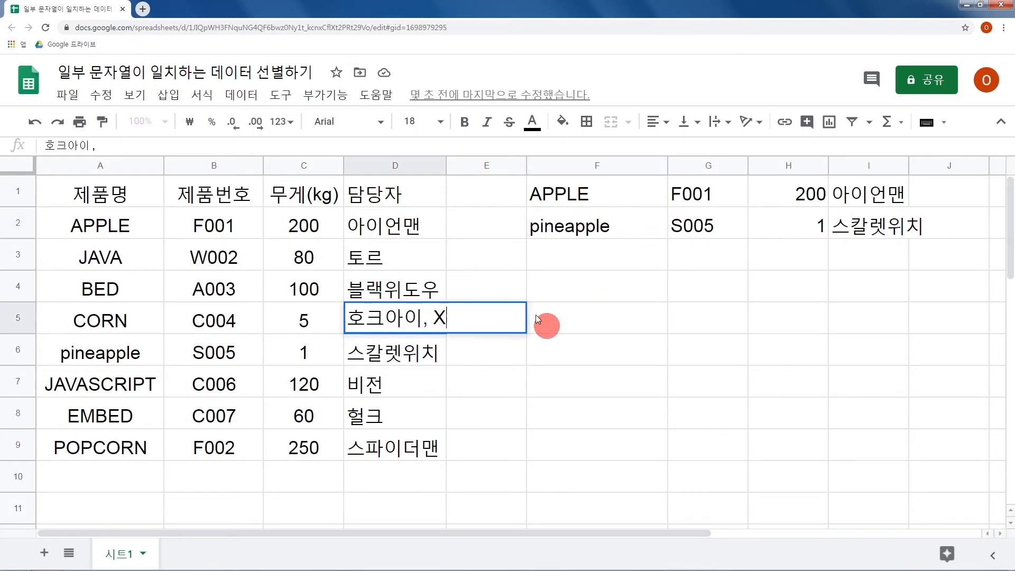
key(BackSpace)
key(BackSpace)
key(BackSpace)
key(BackSpace)
text(토르)
key(Return)
key(Return)
Append ", 토르" to the 담당자 entries in D6 and D7.
text(, 토르)
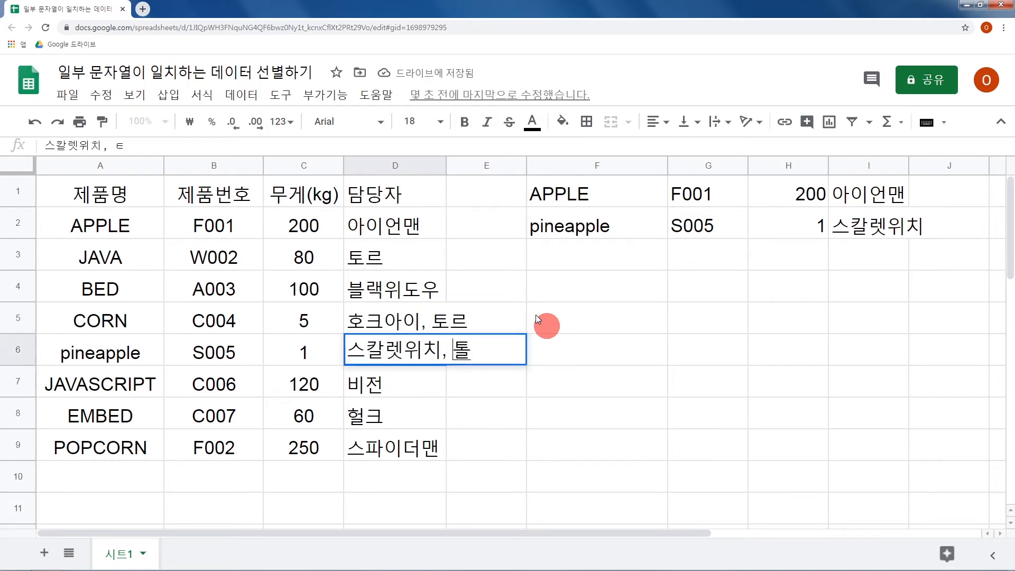
key(Return)
key(Return)
text(, 토르)
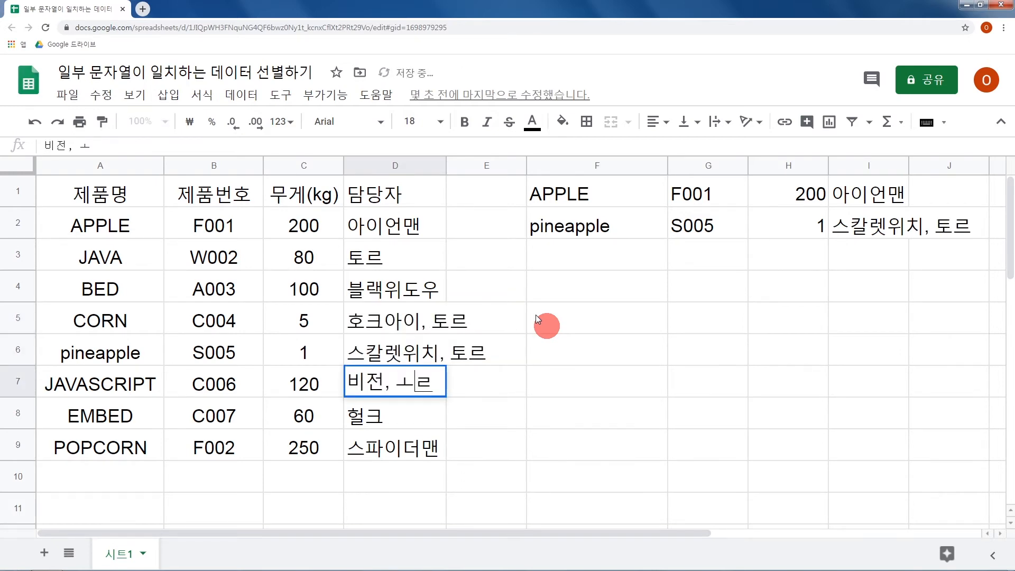
key(Return)
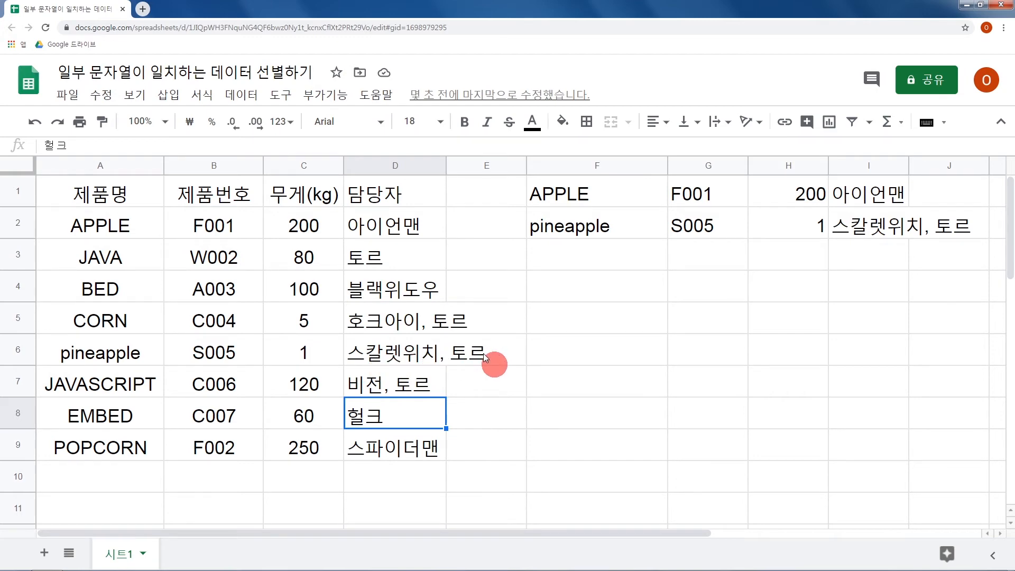
Reopen the F1 formula as text with a leading apostrophe and set the REGEXMATCH range to D:D.
click(600, 207)
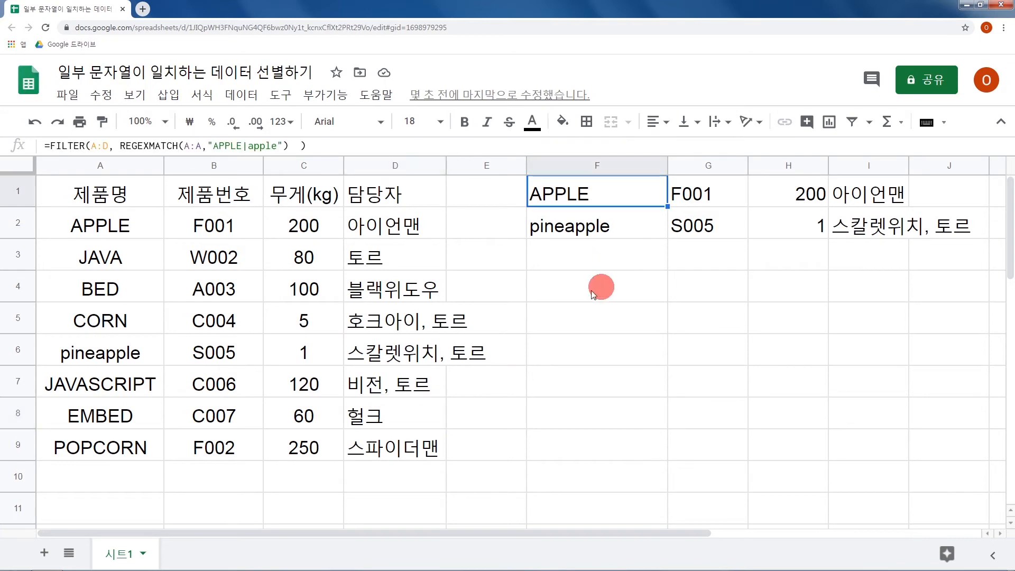
key(F2)
key(Home)
text(')
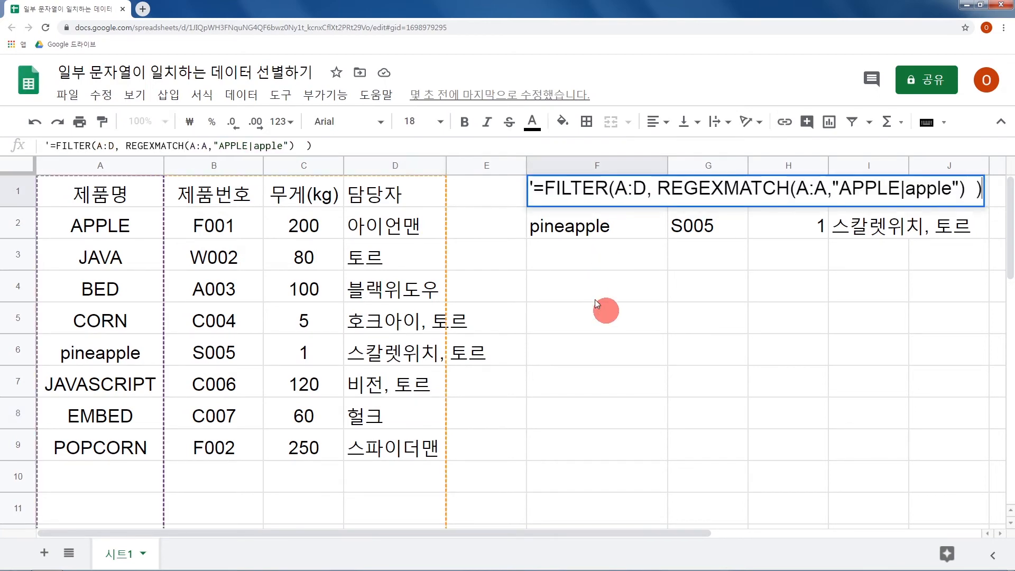
drag(797, 196, 835, 200)
text(ㅇ)
key(BackSpace)
text(D:D)
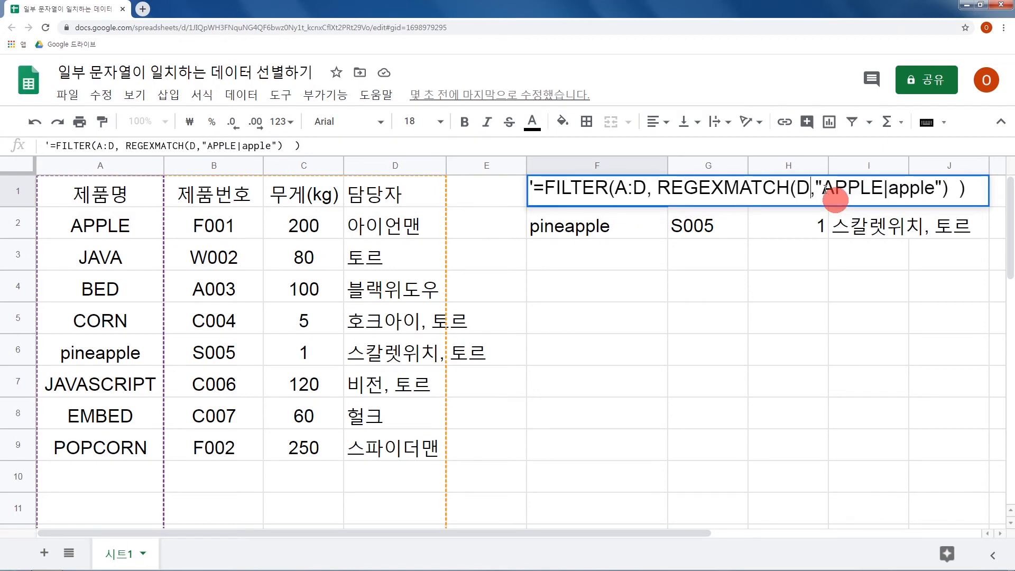
Set the REGEXMATCH search text in F1 to "토르" and remove the apostrophe to run the formula.
drag(841, 197, 964, 200)
text(토르)
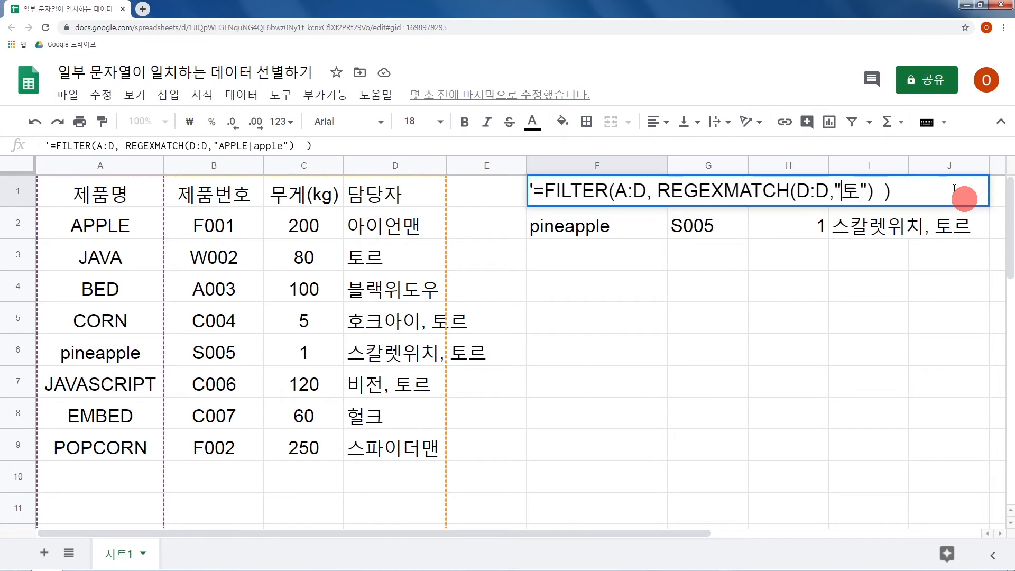
double_click(529, 193)
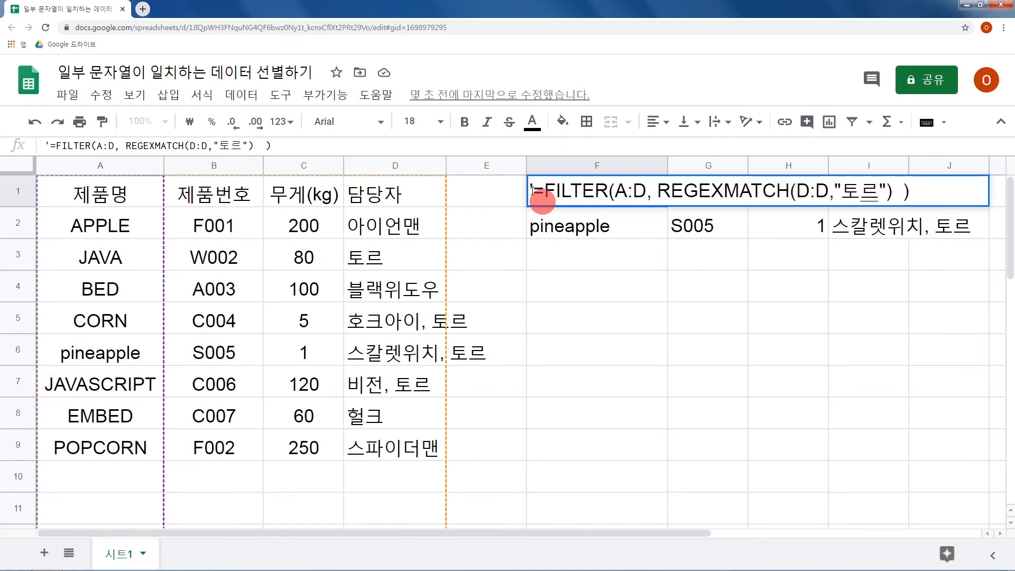
key(BackSpace)
key(Return)
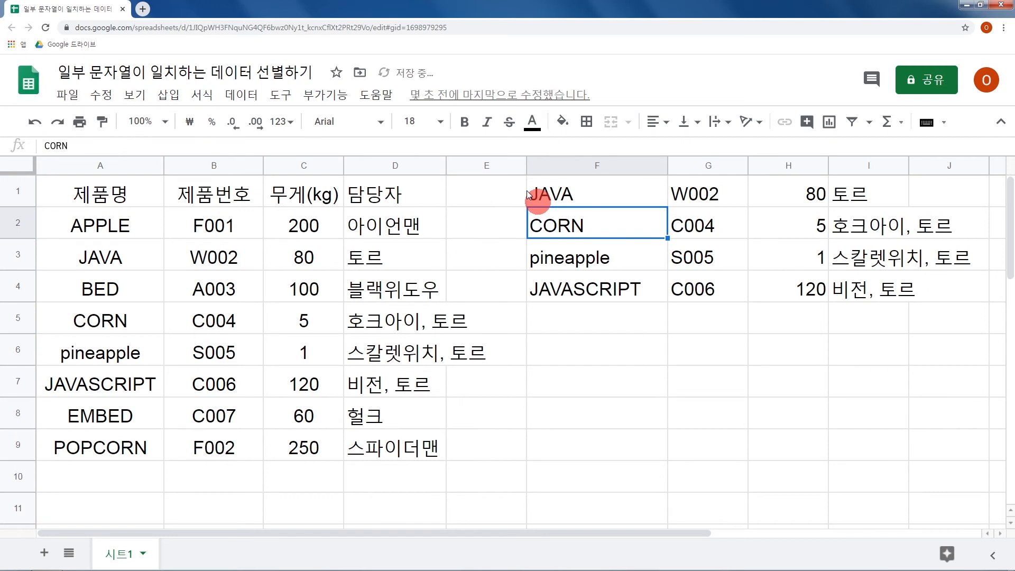
Change the FILTER range in the F1 formula to D:D and run it as a live formula.
click(554, 192)
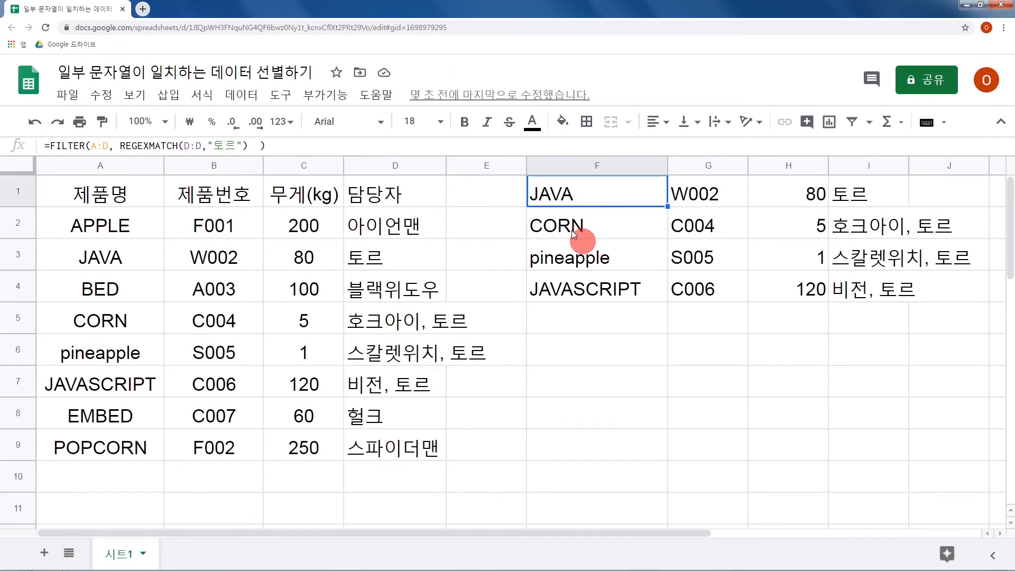
key(F2)
key(Home)
text(')
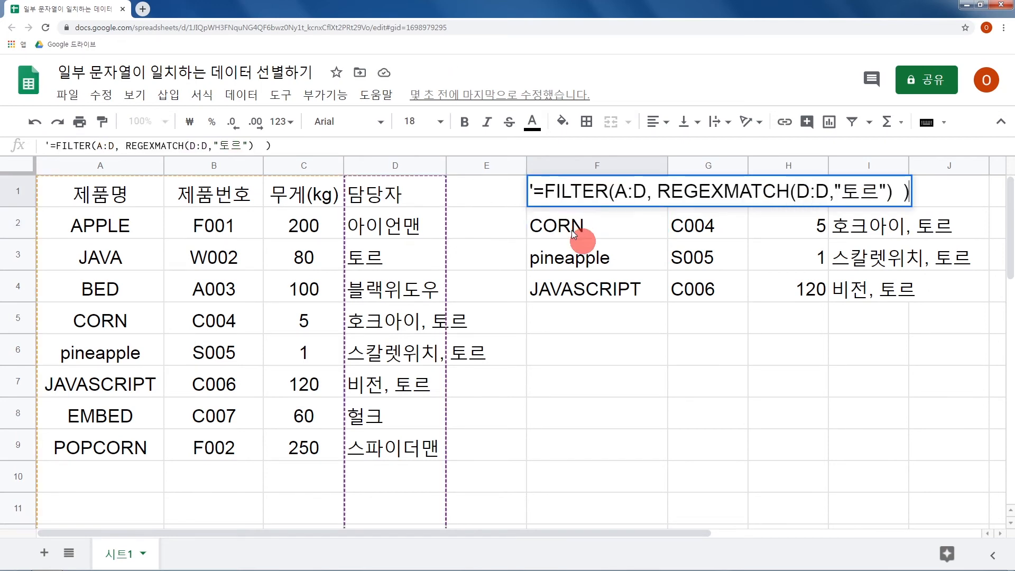
double_click(620, 197)
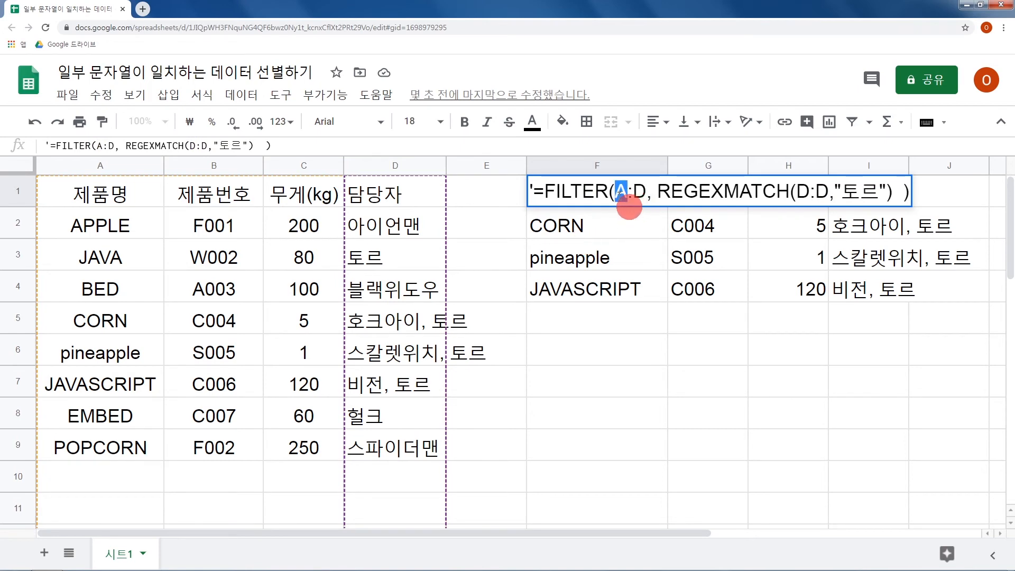
text(ㅇ)
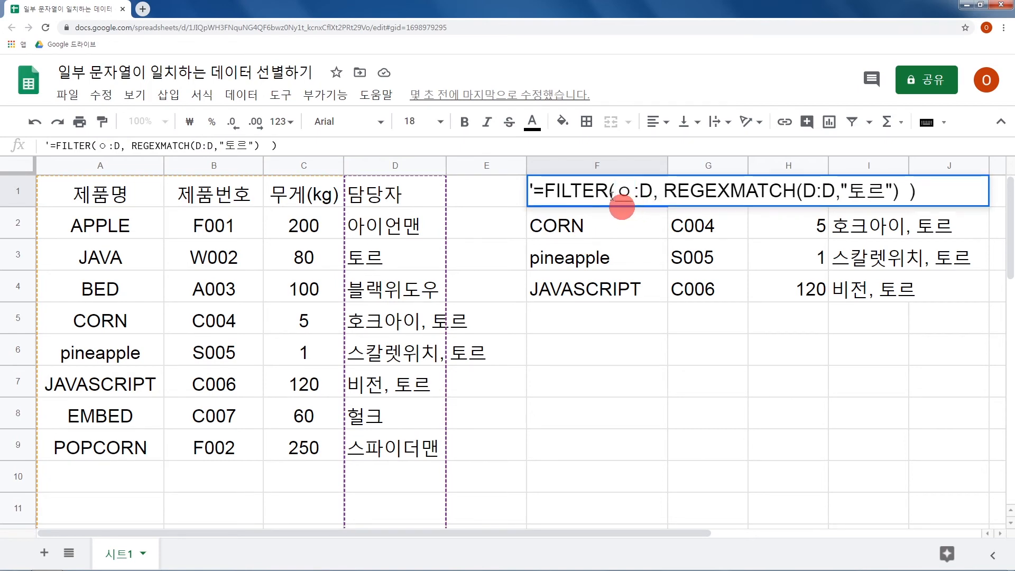
key(BackSpace)
text(D)
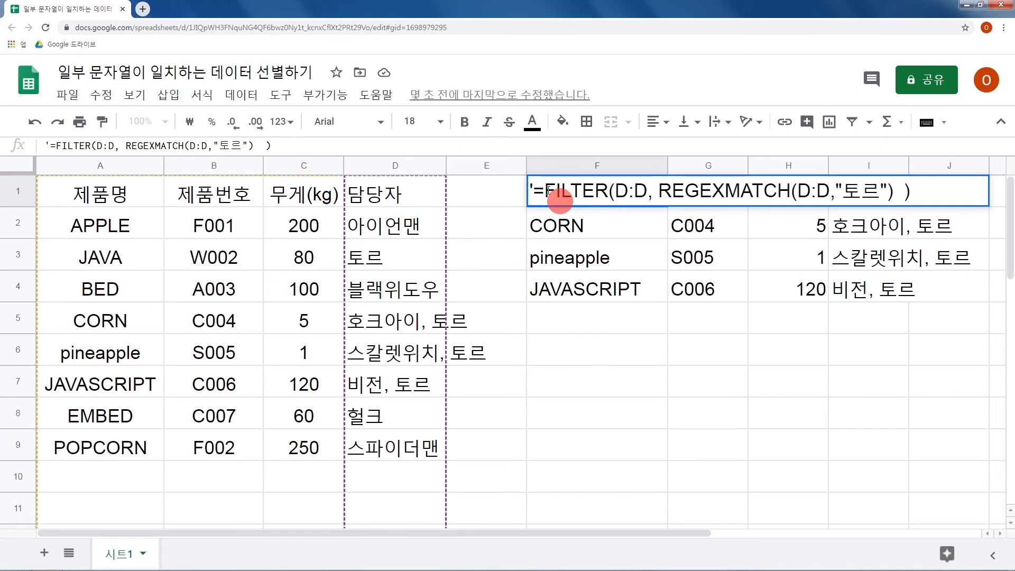
drag(537, 191, 530, 195)
key(BackSpace)
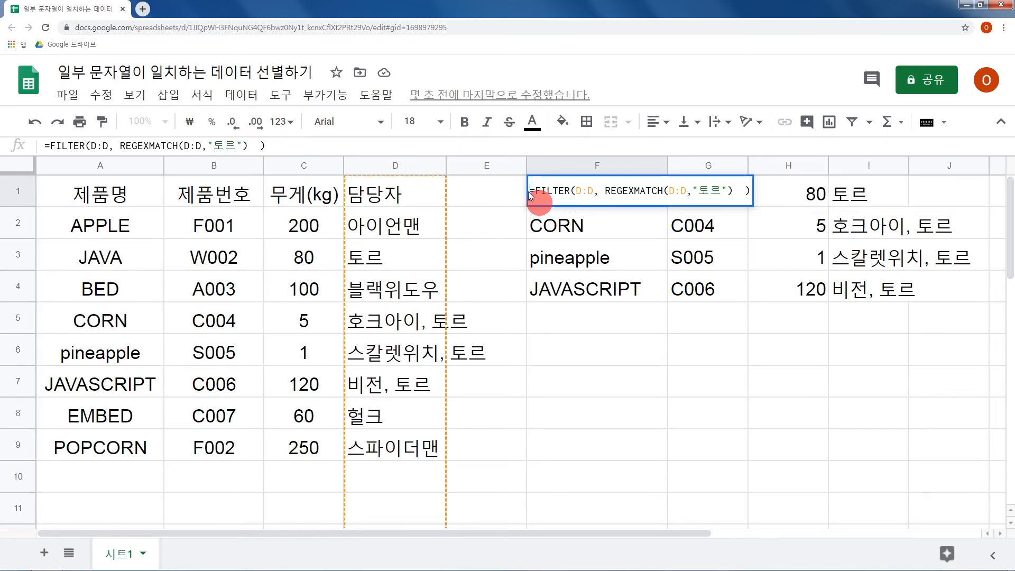
key(Return)
Wrap the FILTER expression in F1 in COUNTA( ) and run it to count the 담당자 cells containing "토르".
click(531, 196)
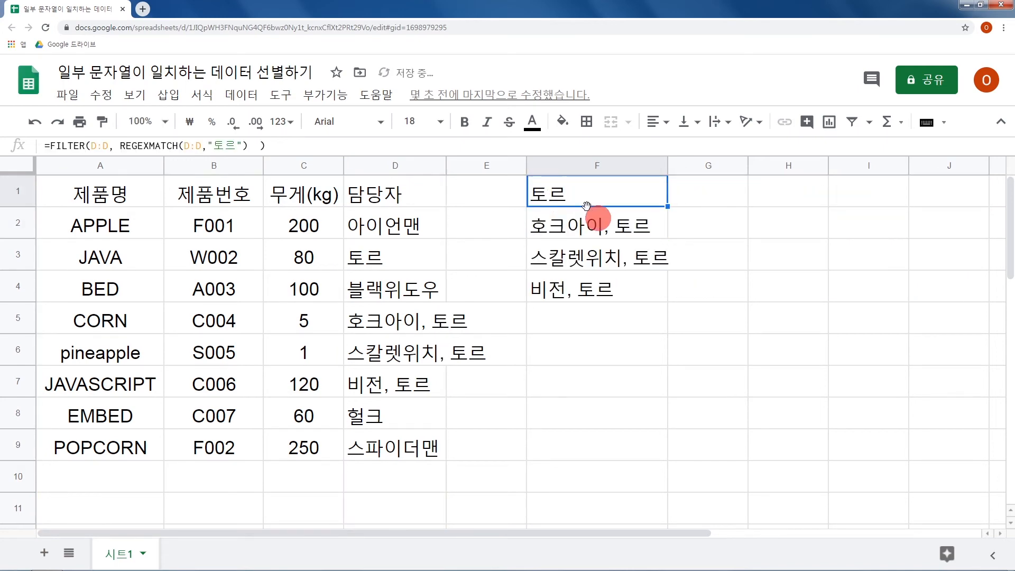
key(Return)
text(')
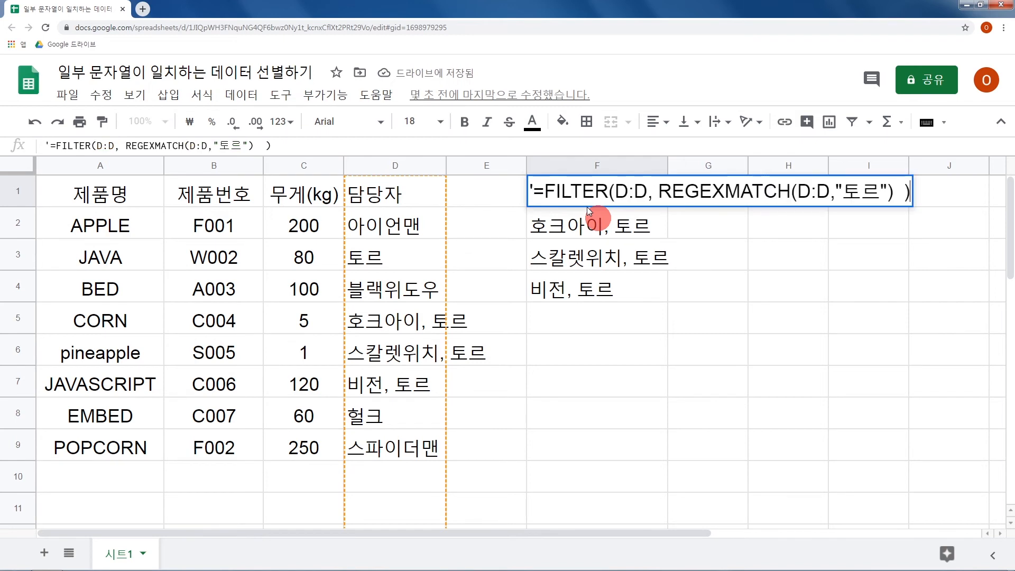
click(546, 192)
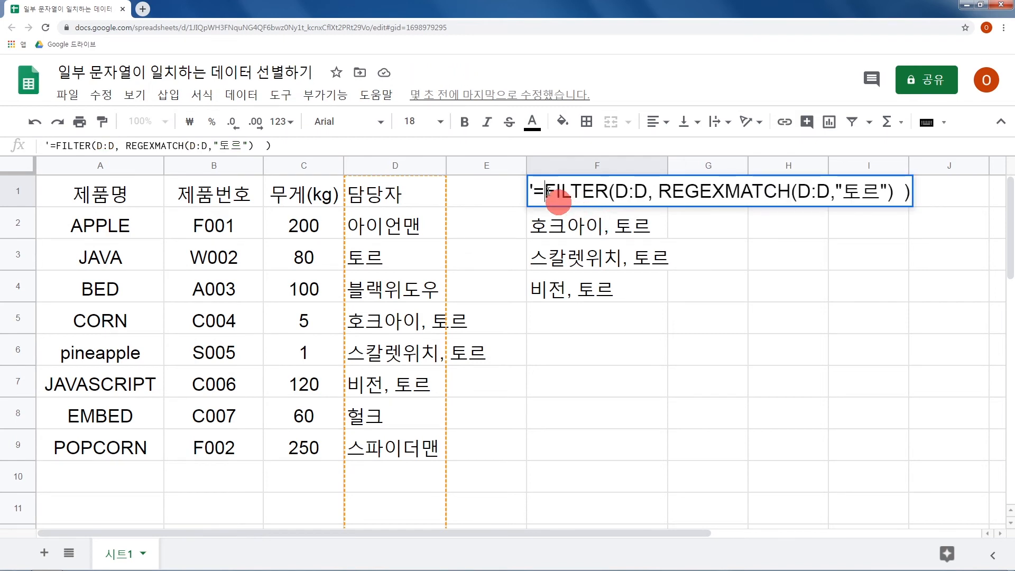
text(COUNTA()
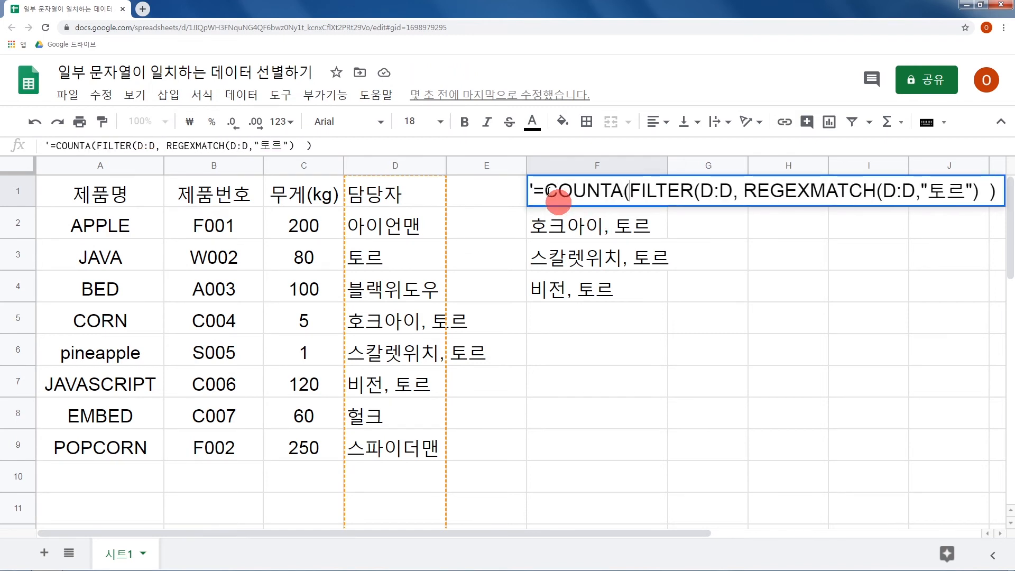
key(End)
text())
click(532, 195)
key(BackSpace)
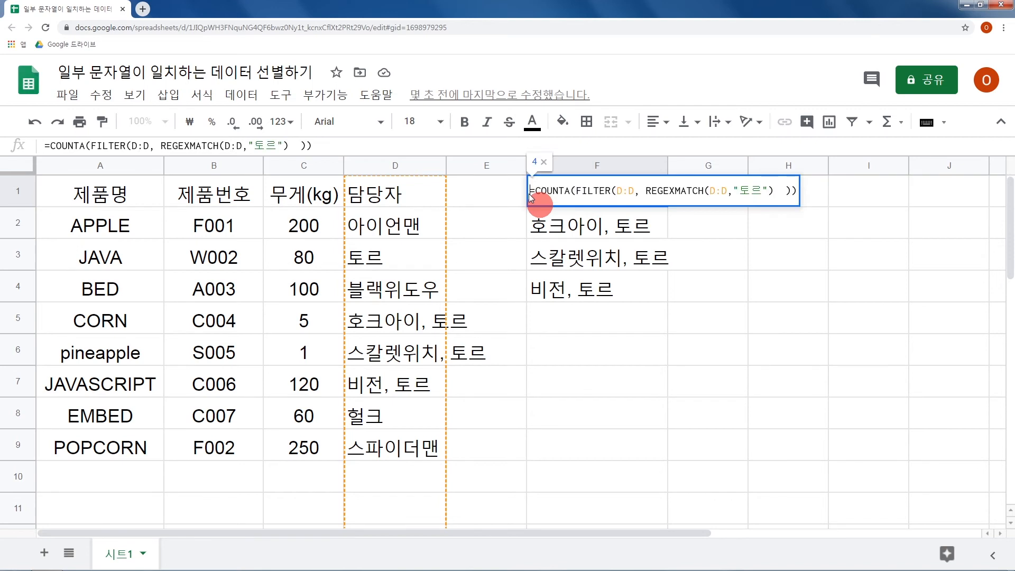
key(Return)
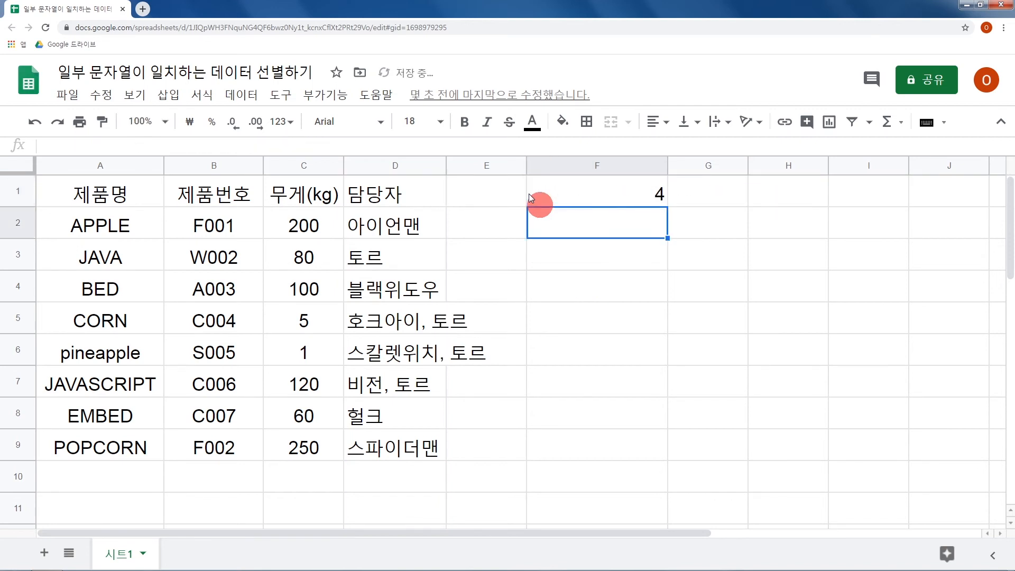
Remove the COUNTA( ) wrapper from the F1 formula, leaving only the FILTER expression.
click(530, 198)
double_click(530, 198)
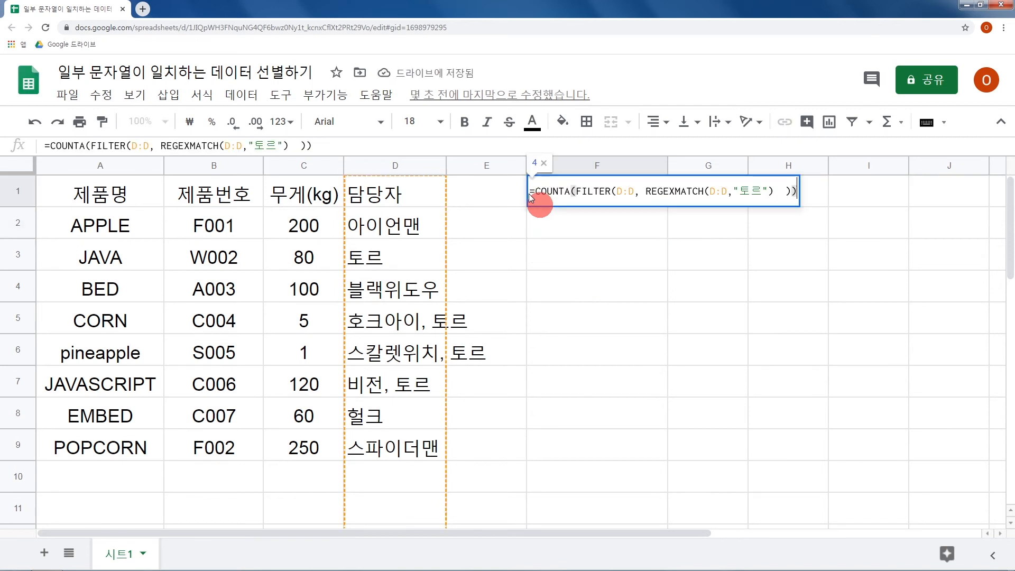
drag(576, 191, 539, 189)
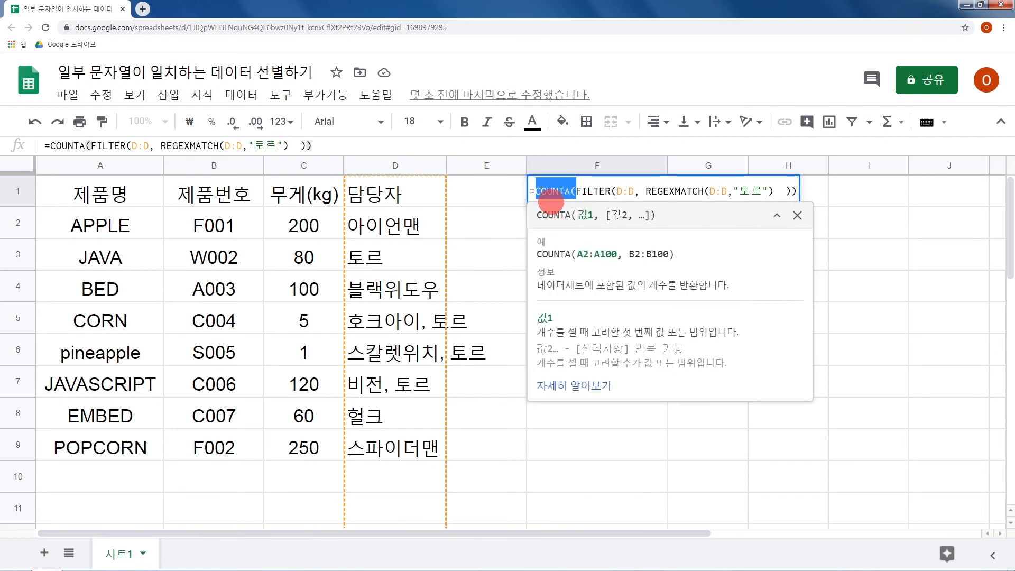
key(BackSpace)
key(End)
key(BackSpace)
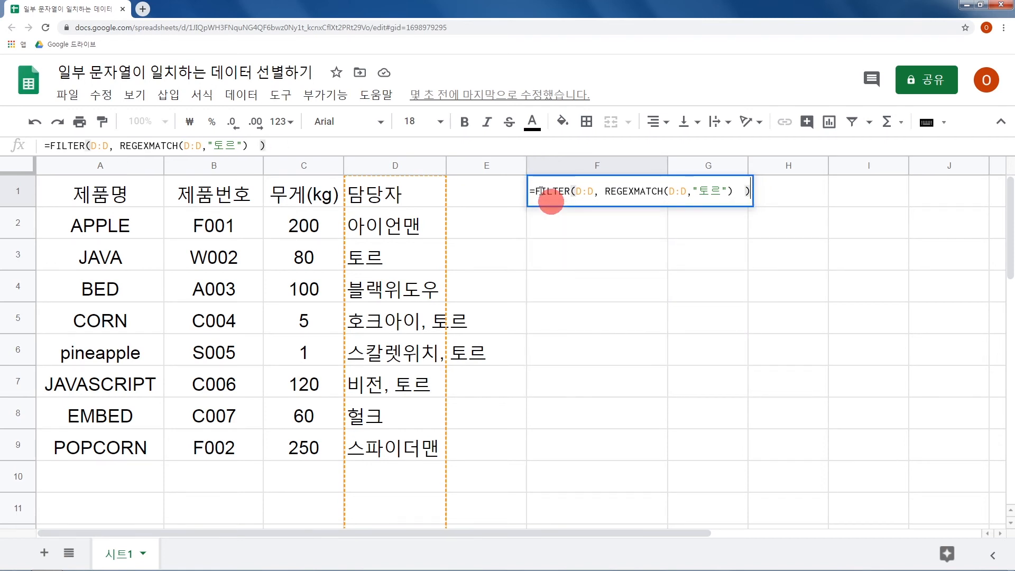
Change the FILTER range in the F1 formula to C:C and run it to list the matching 무게(kg) values.
drag(576, 190, 595, 190)
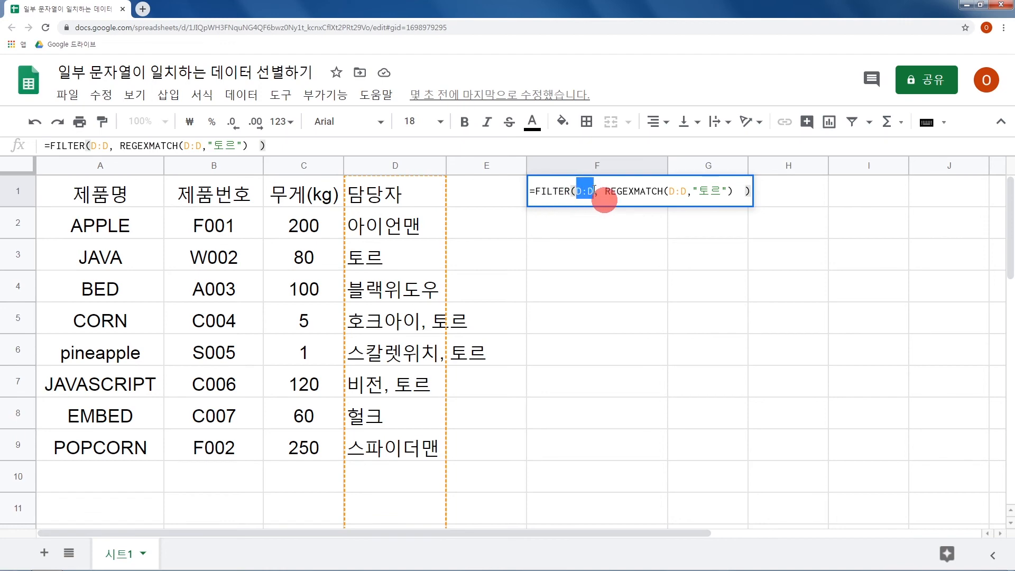
text(C:C)
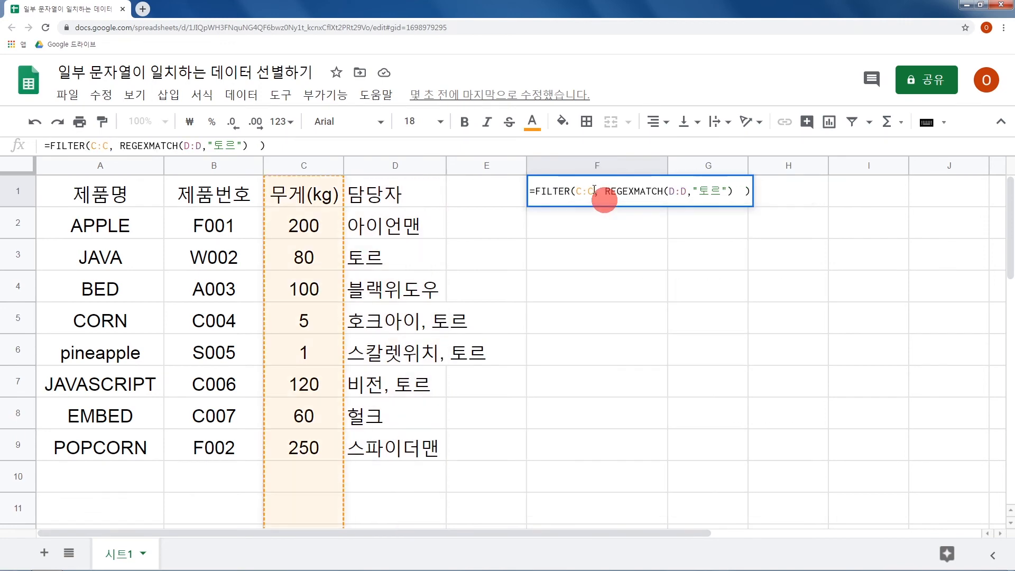
key(Return)
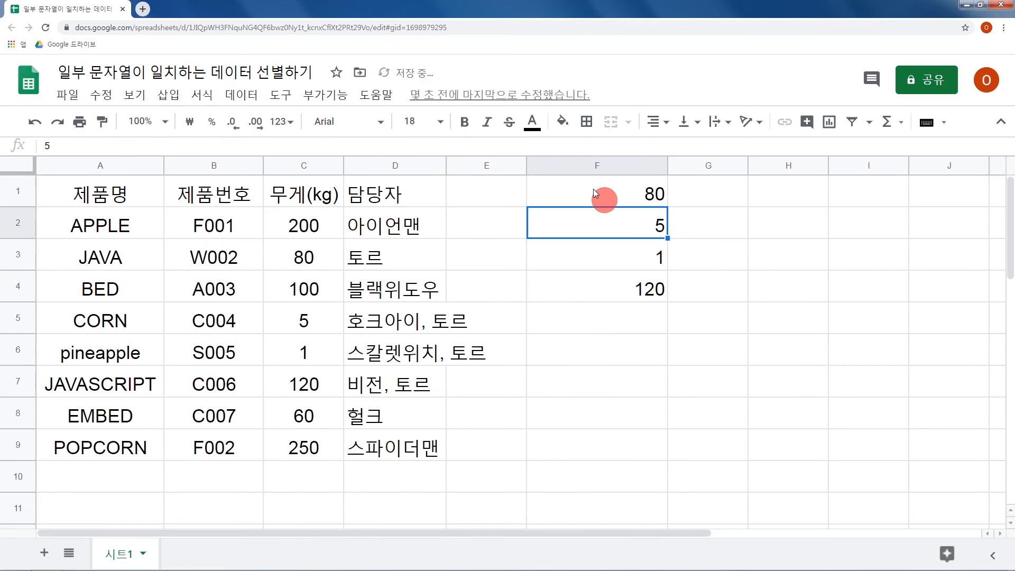
Wrap the FILTER expression in F1 in SUM( ) and run it to total the weights of the "토르" rows.
click(596, 191)
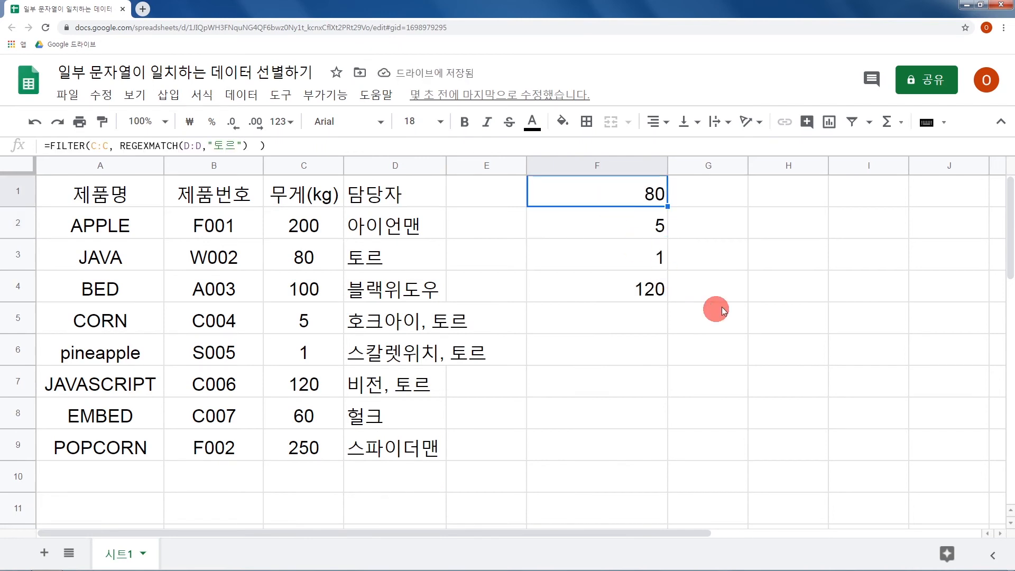
key(F2)
key(Home)
text(')
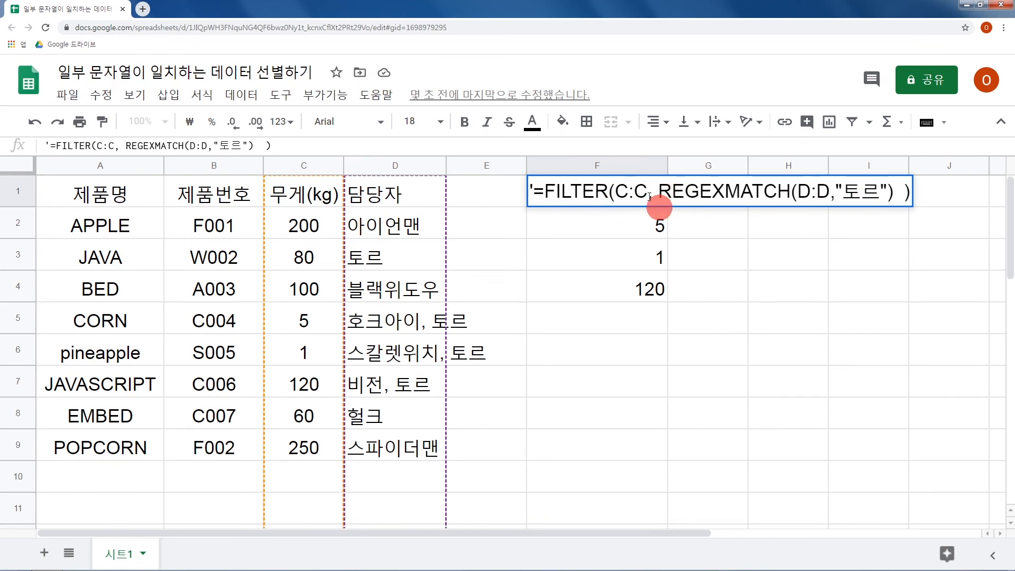
click(546, 196)
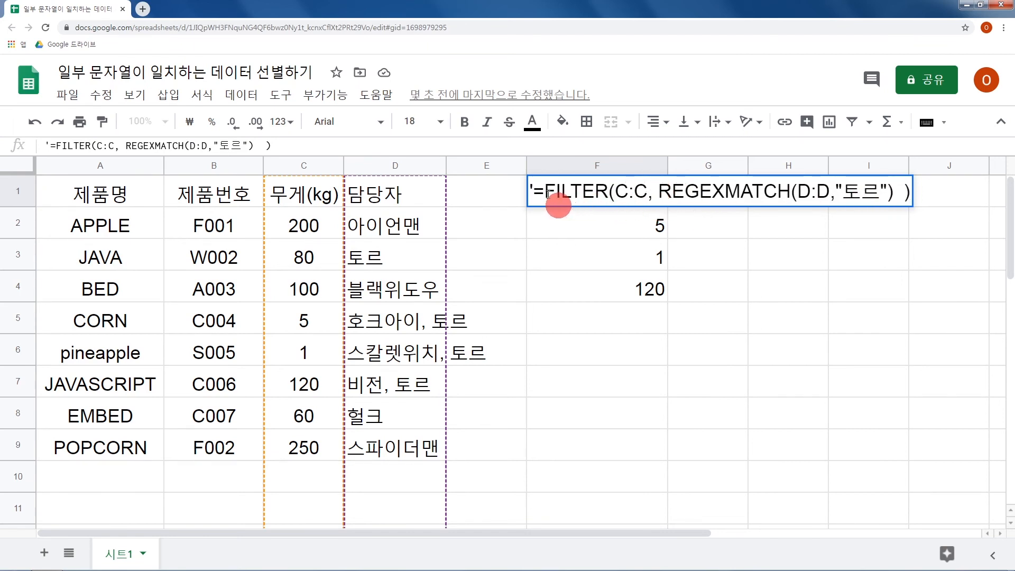
text(SUM)
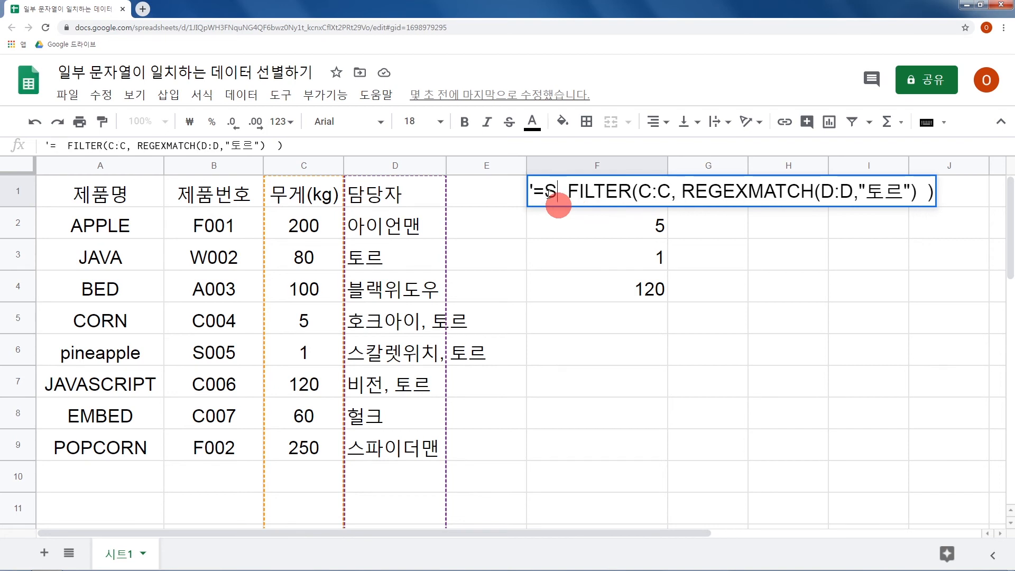
text(()
key(End)
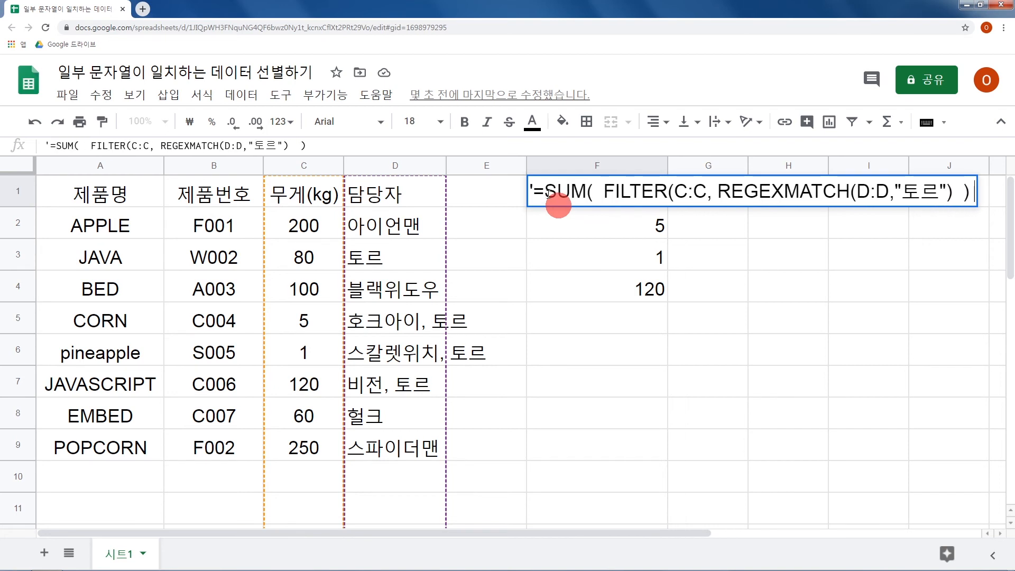
text())
key(Home)
key(Delete)
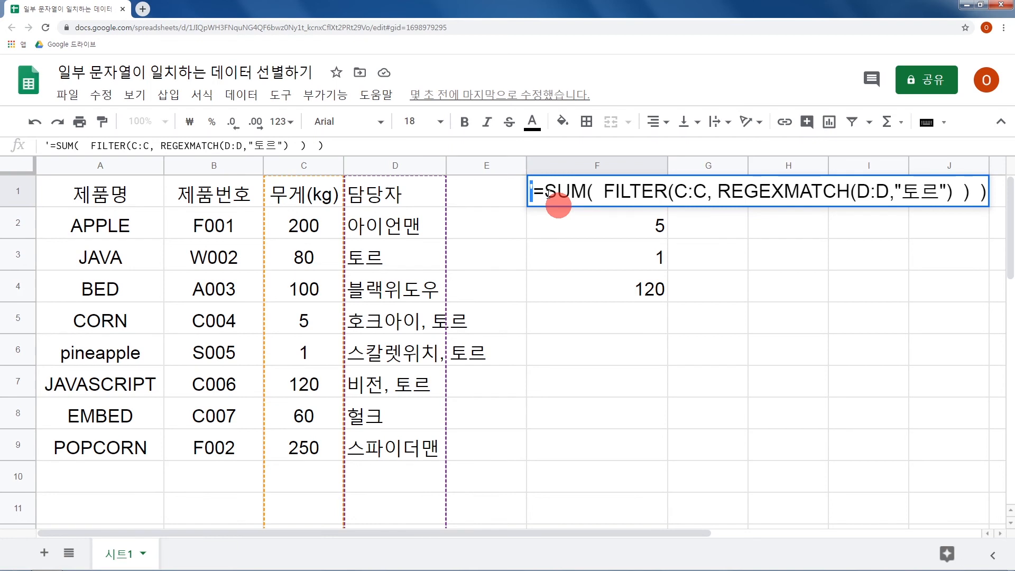
key(Return)
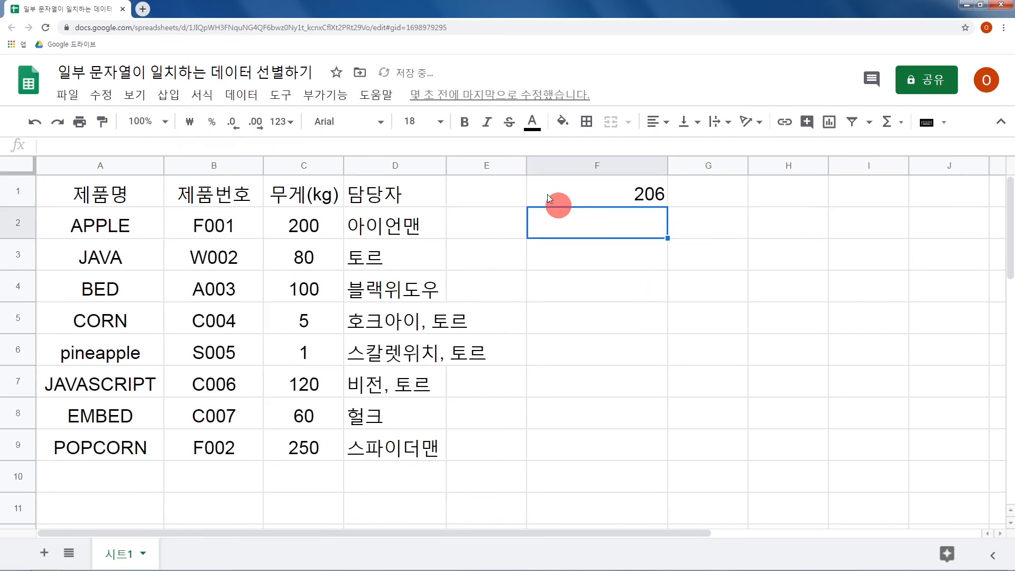
Reopen the F1 formula as text with a leading apostrophe, replacing SUM( ) around FILTER with the bare FILTER over range A:D.
double_click(542, 193)
key(Home)
text(')
drag(541, 193, 605, 195)
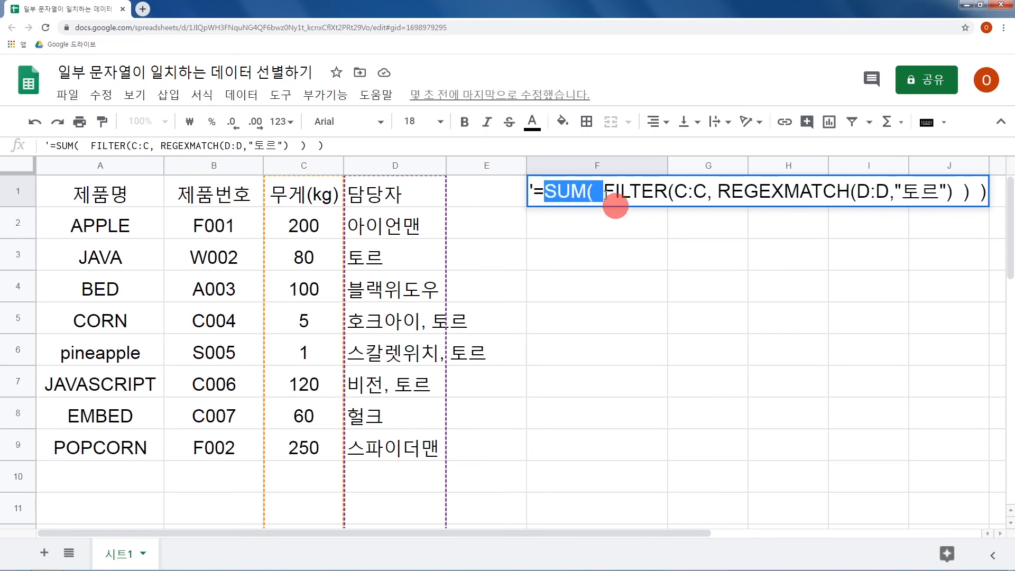
key(BackSpace)
drag(614, 194, 646, 193)
text(A:D)
key(BackSpace)
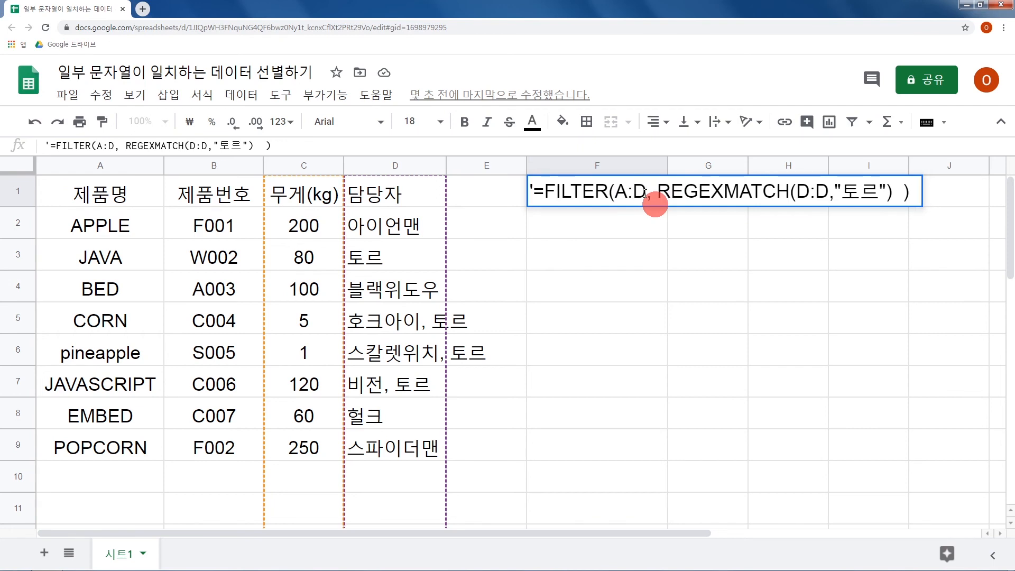
Remove the leading apostrophe from F1 and run the formula to list the full rows whose 담당자 contains "토르".
key(Home)
key(Delete)
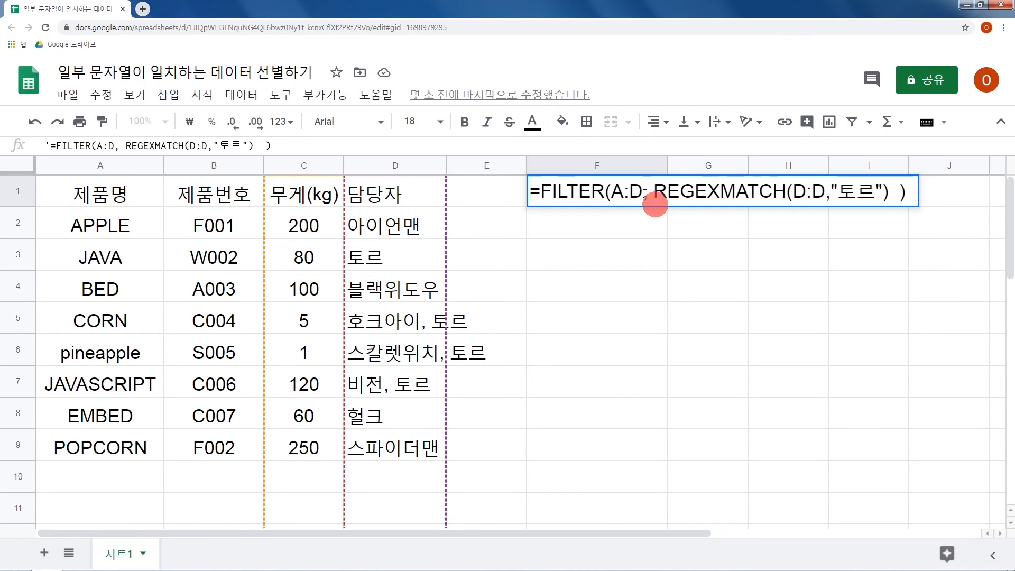
key(Return)
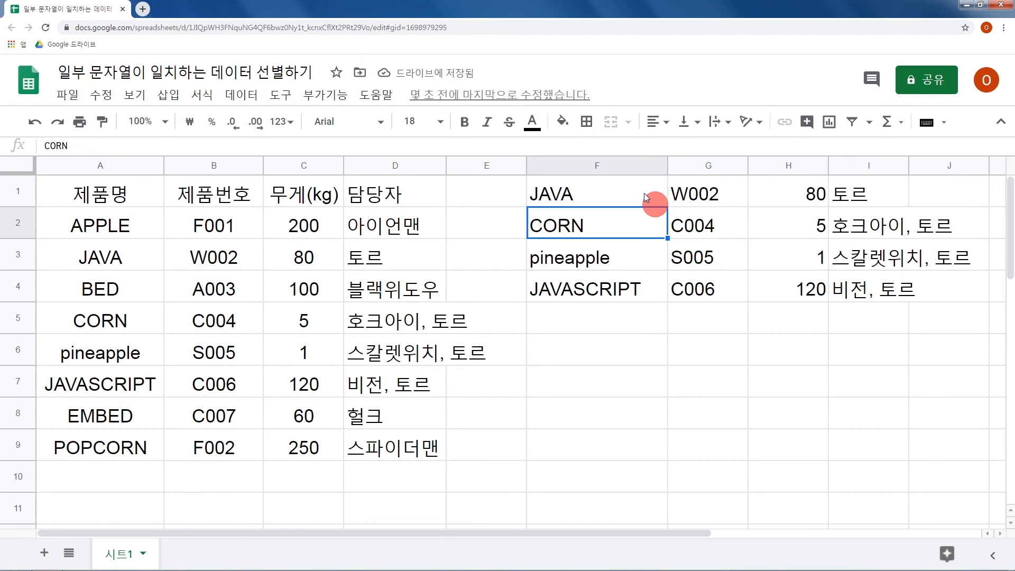
drag(394, 224, 417, 475)
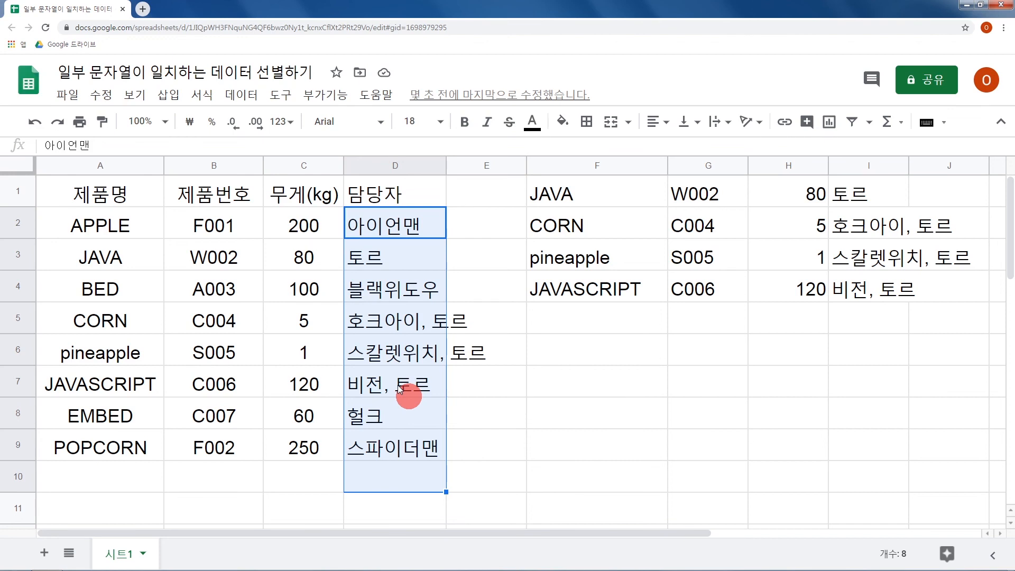
click(562, 393)
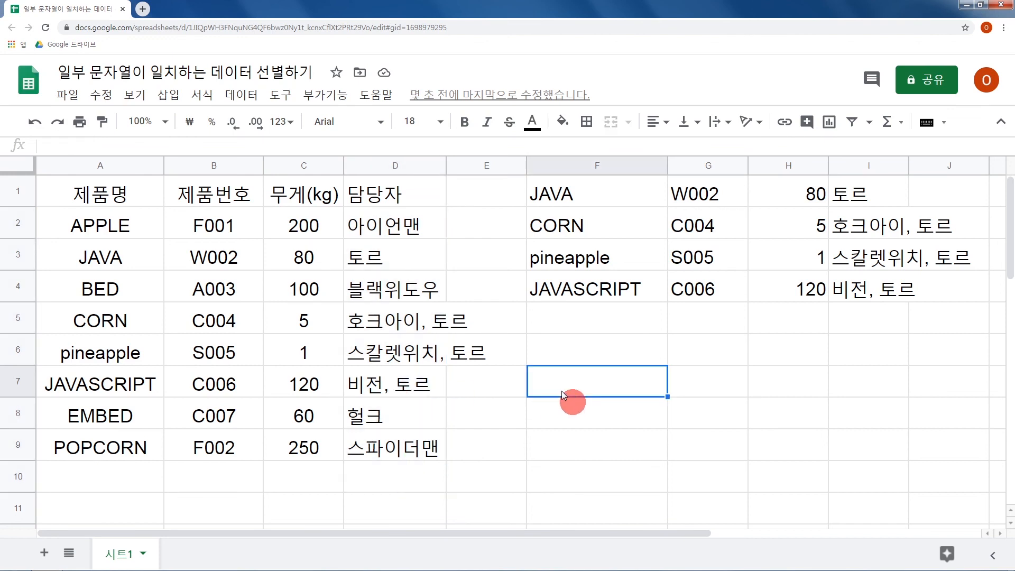
click(435, 384)
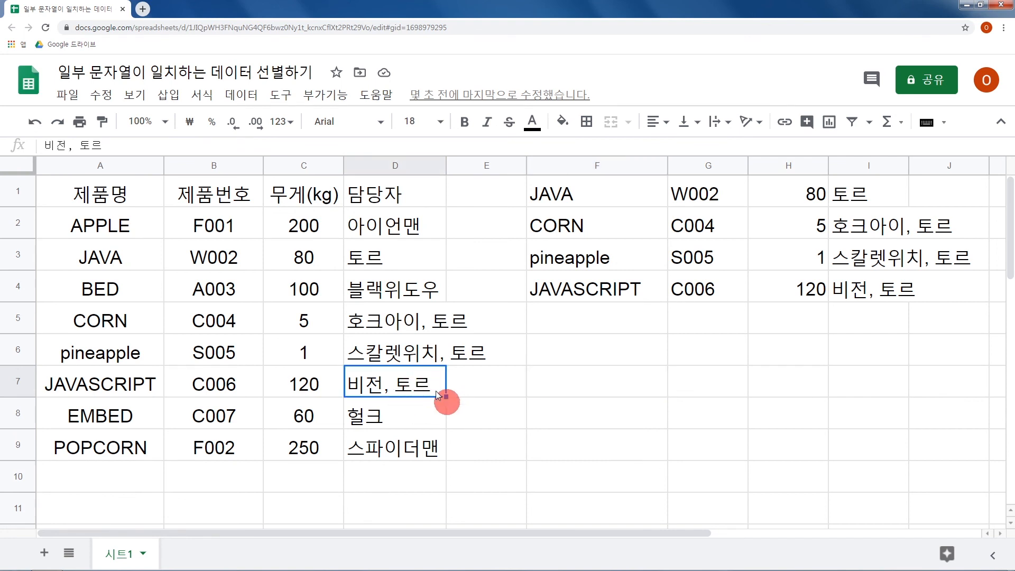
drag(158, 388, 407, 386)
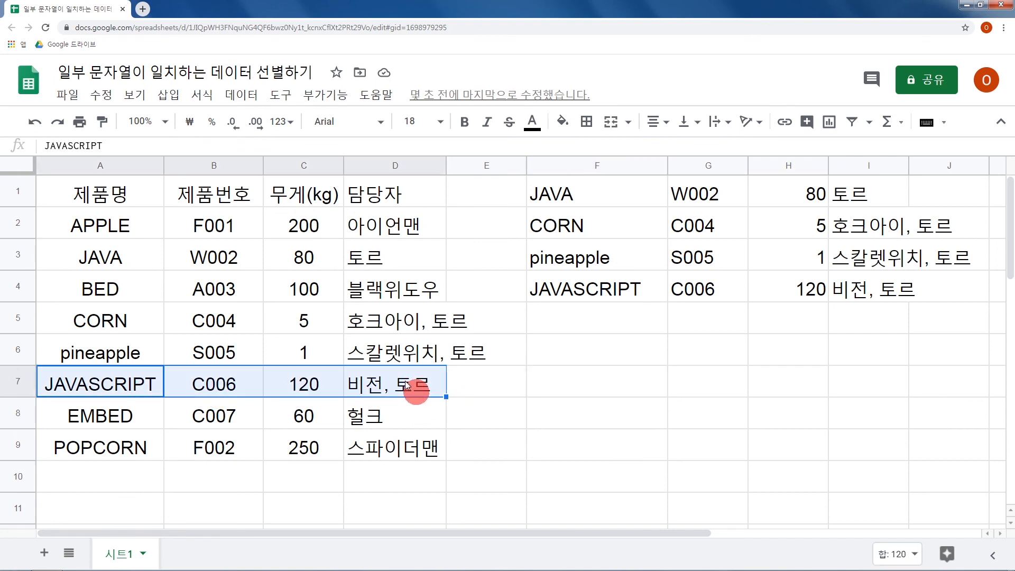